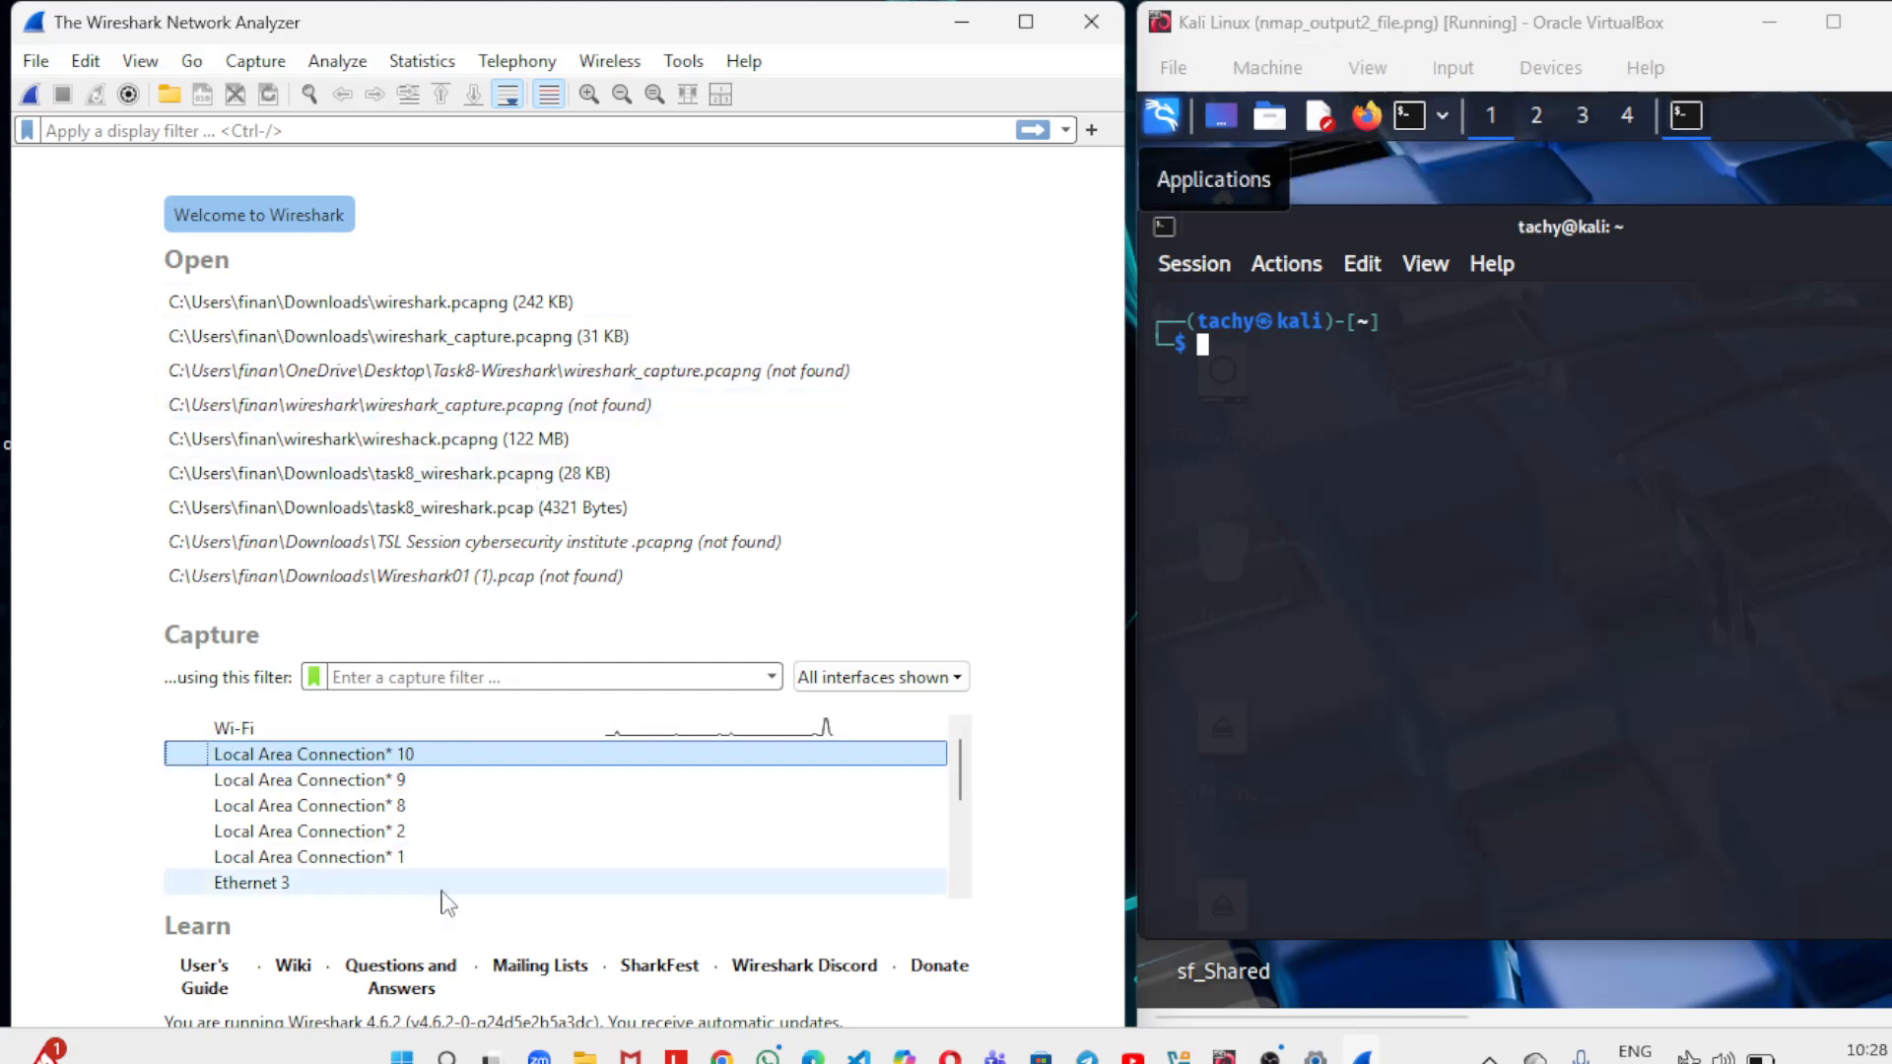
pyautogui.scroll(-2, 443, 892)
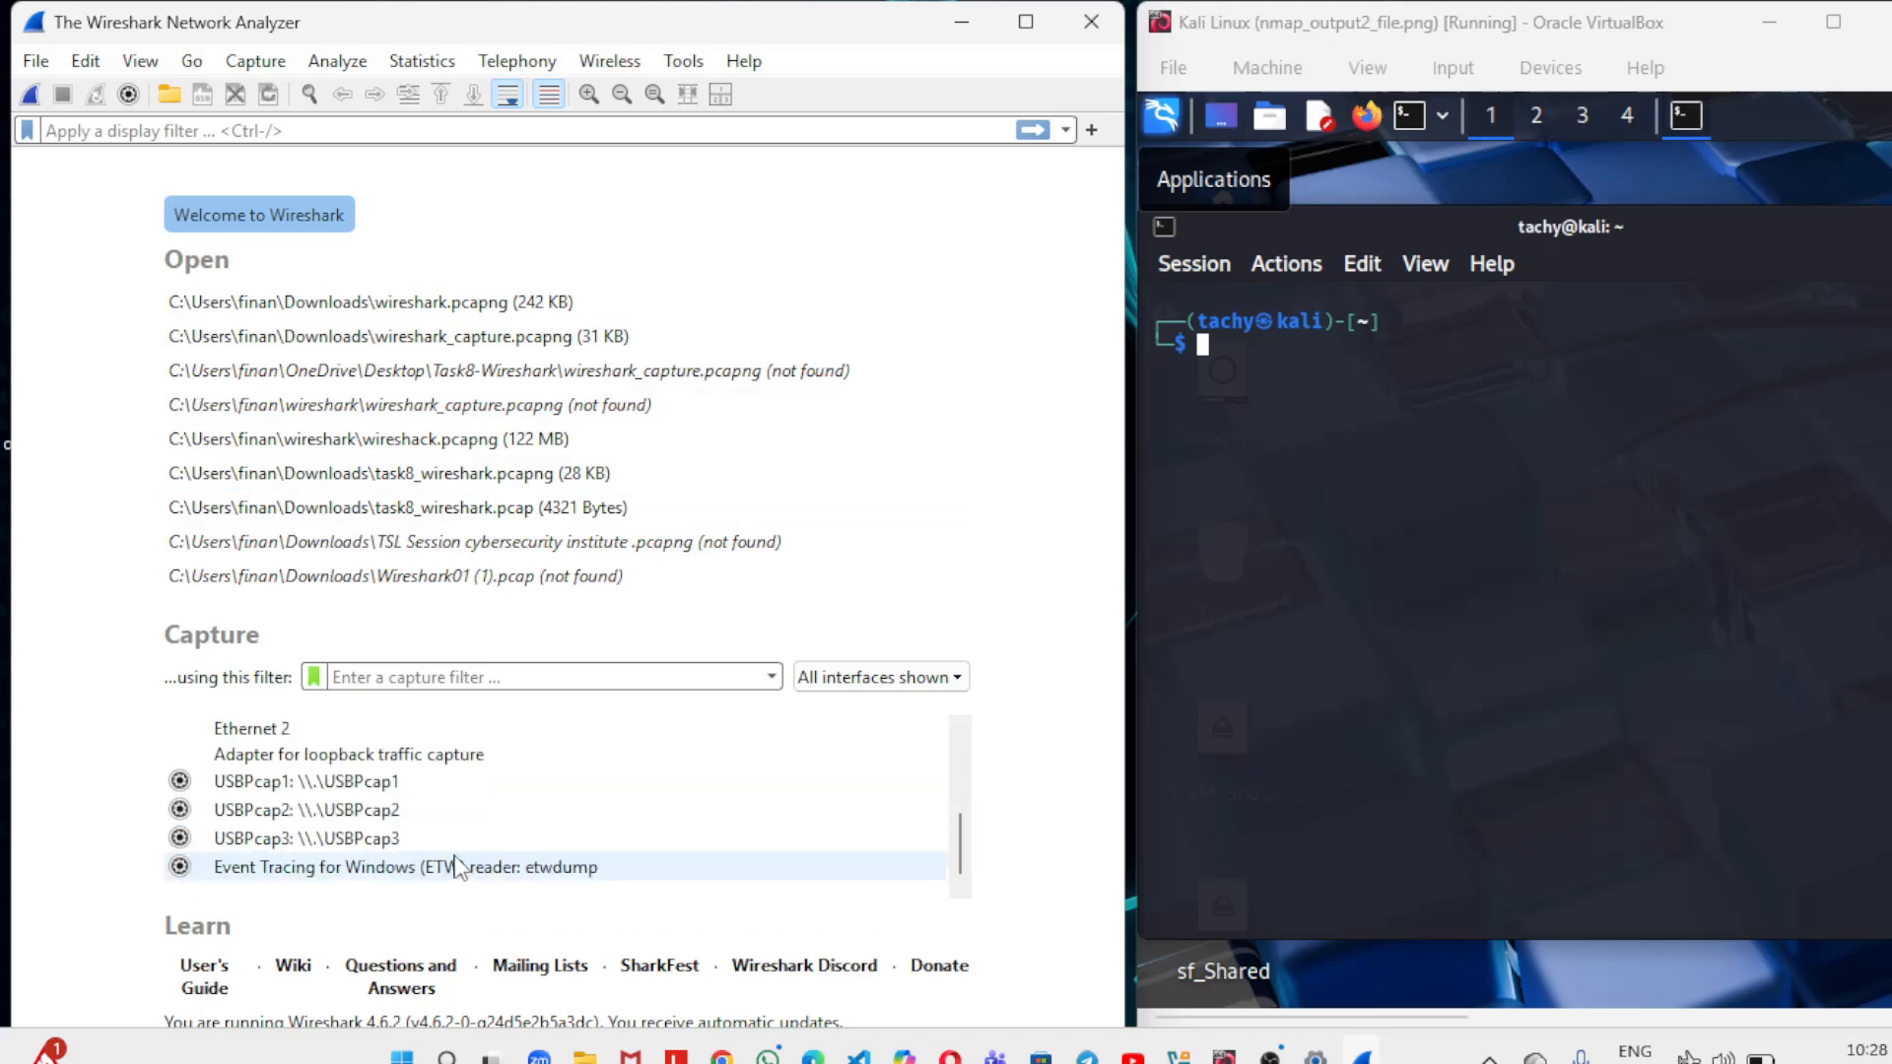
pyautogui.scroll(2, 456, 852)
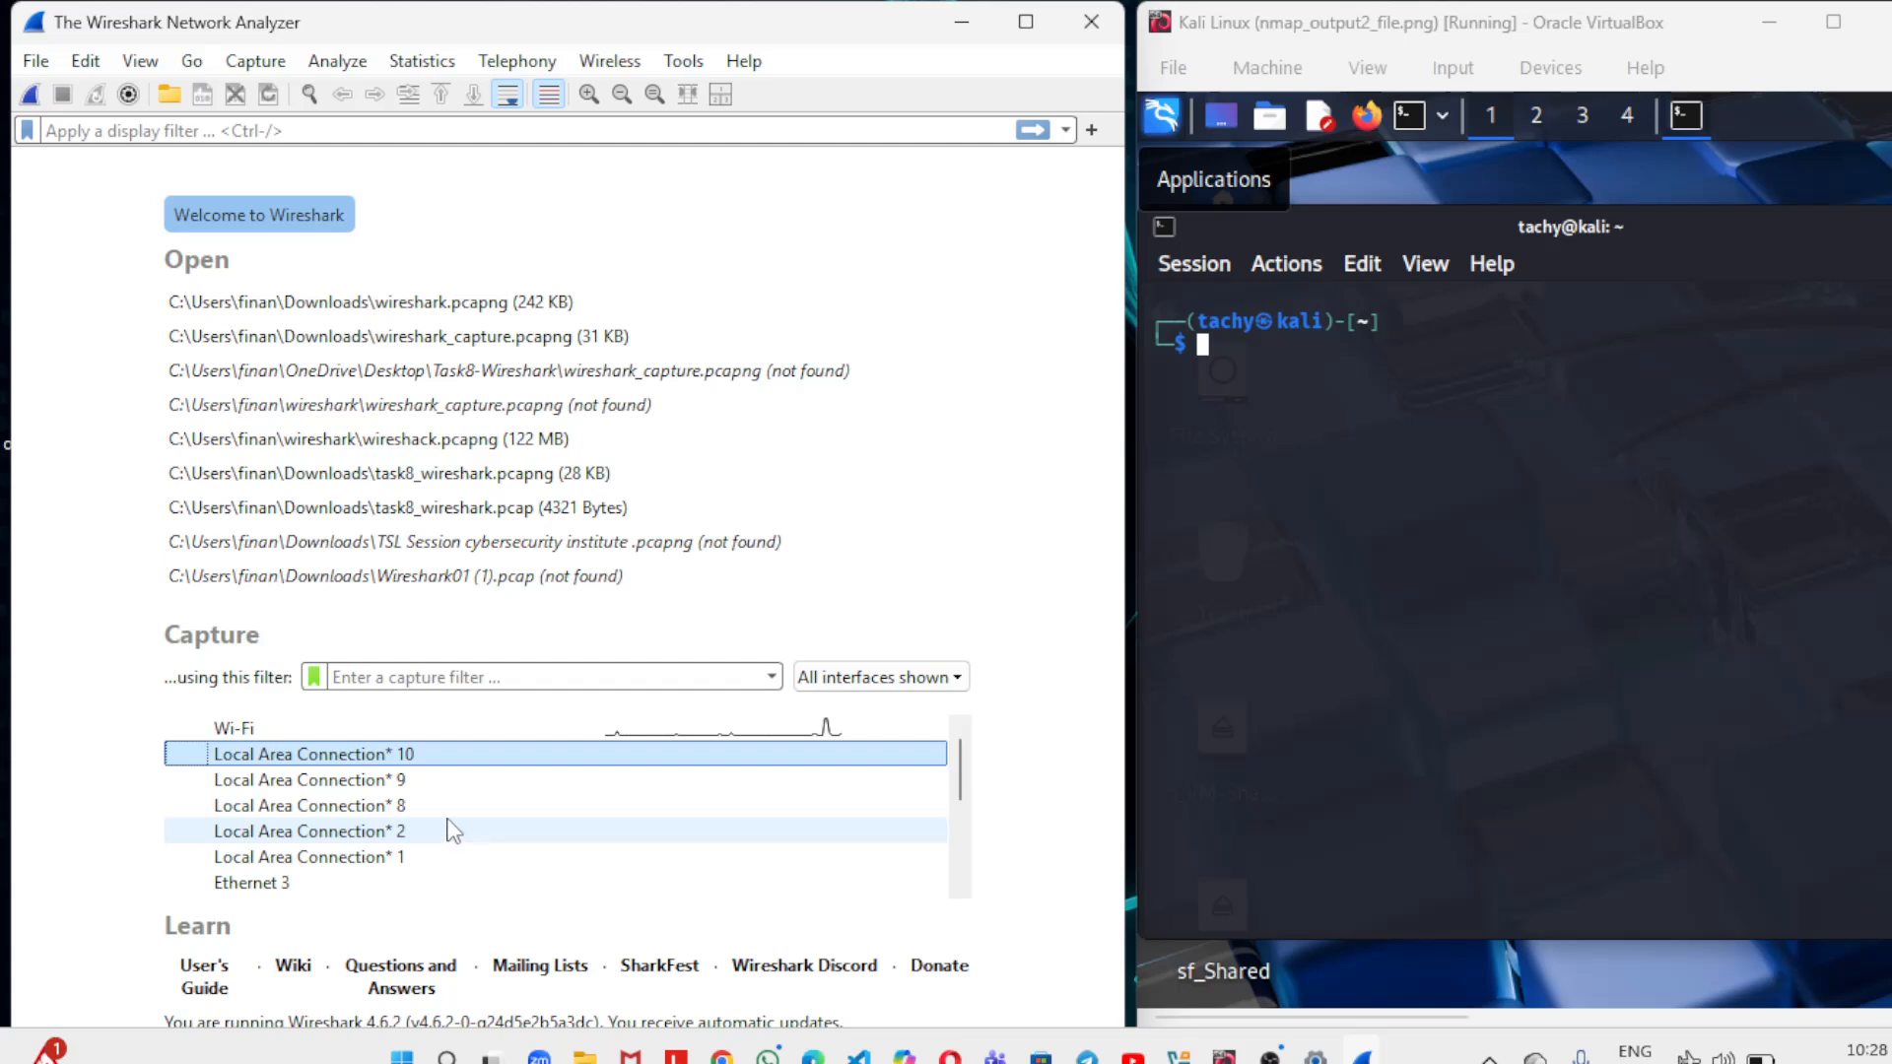
pyautogui.moveTo(452, 831)
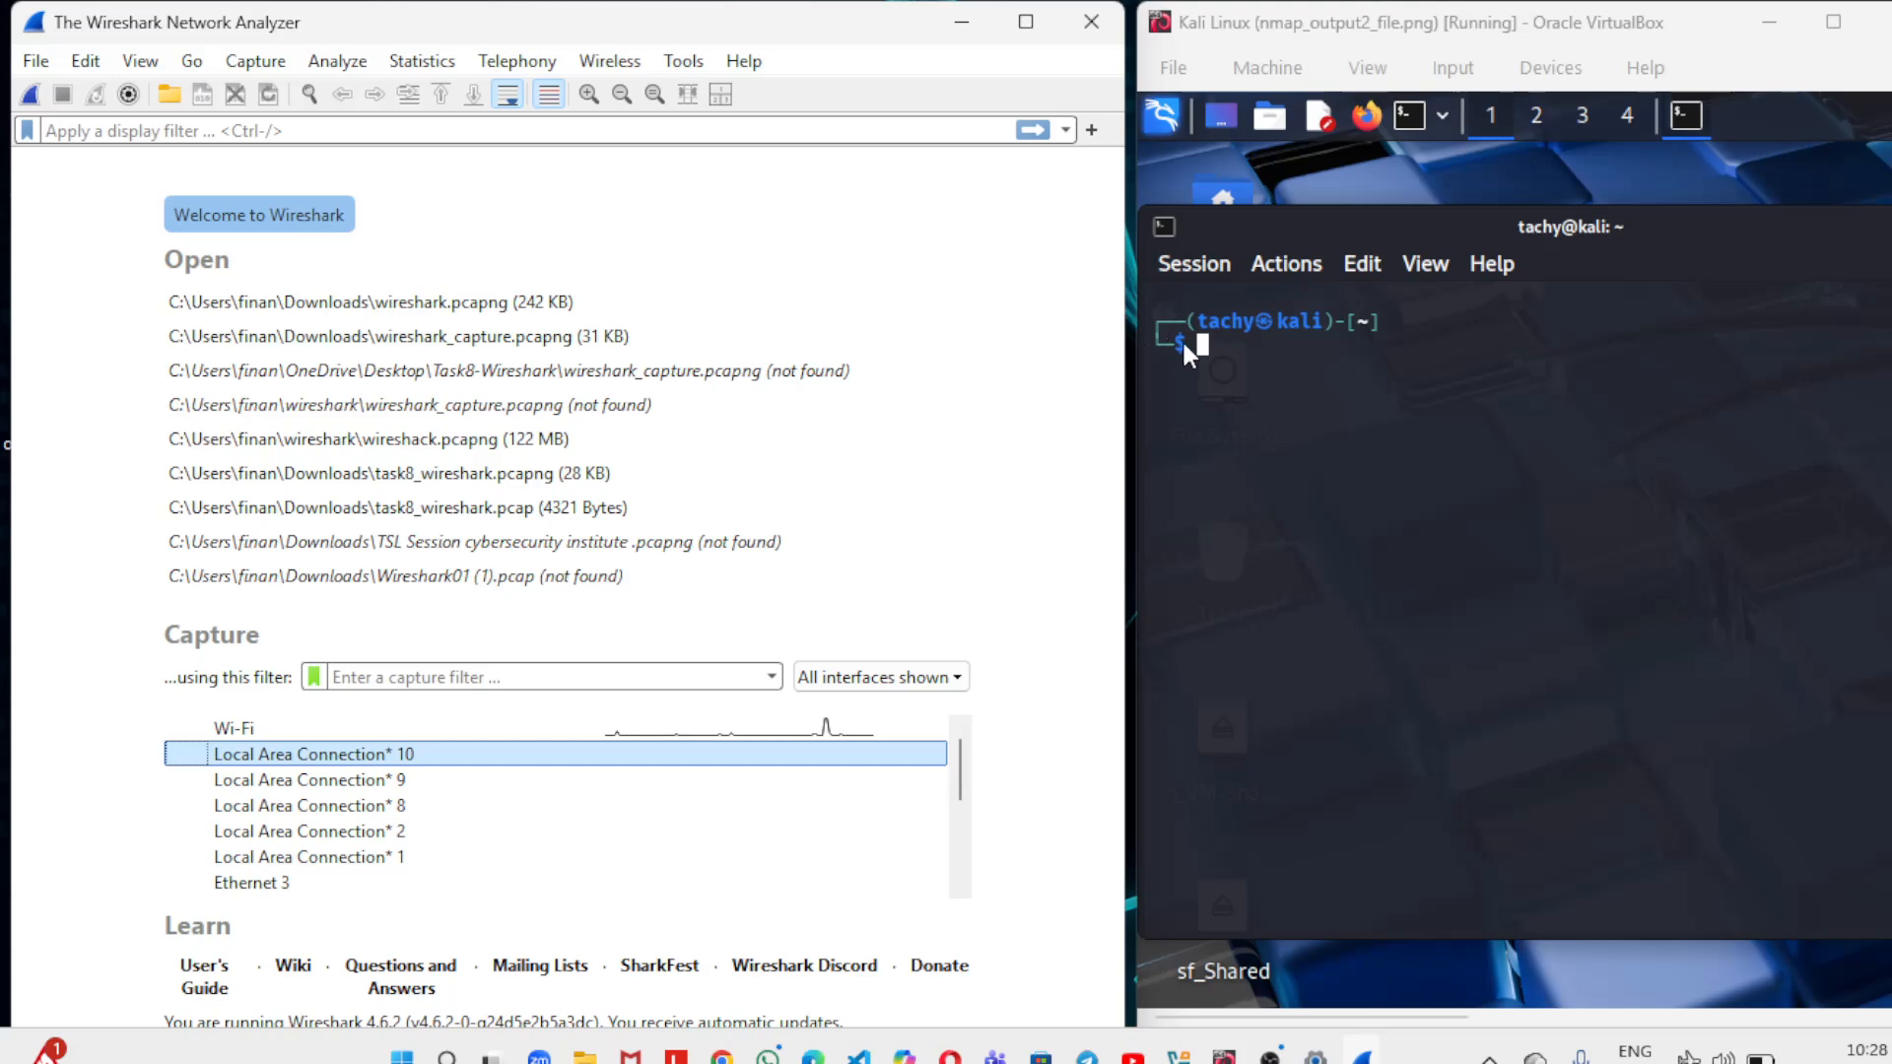
# Ping 8.8.8.8 from the Kali Linux terminal and stop it after a number of replies.
pyautogui.click(1209, 335)
pyautogui.write('p')
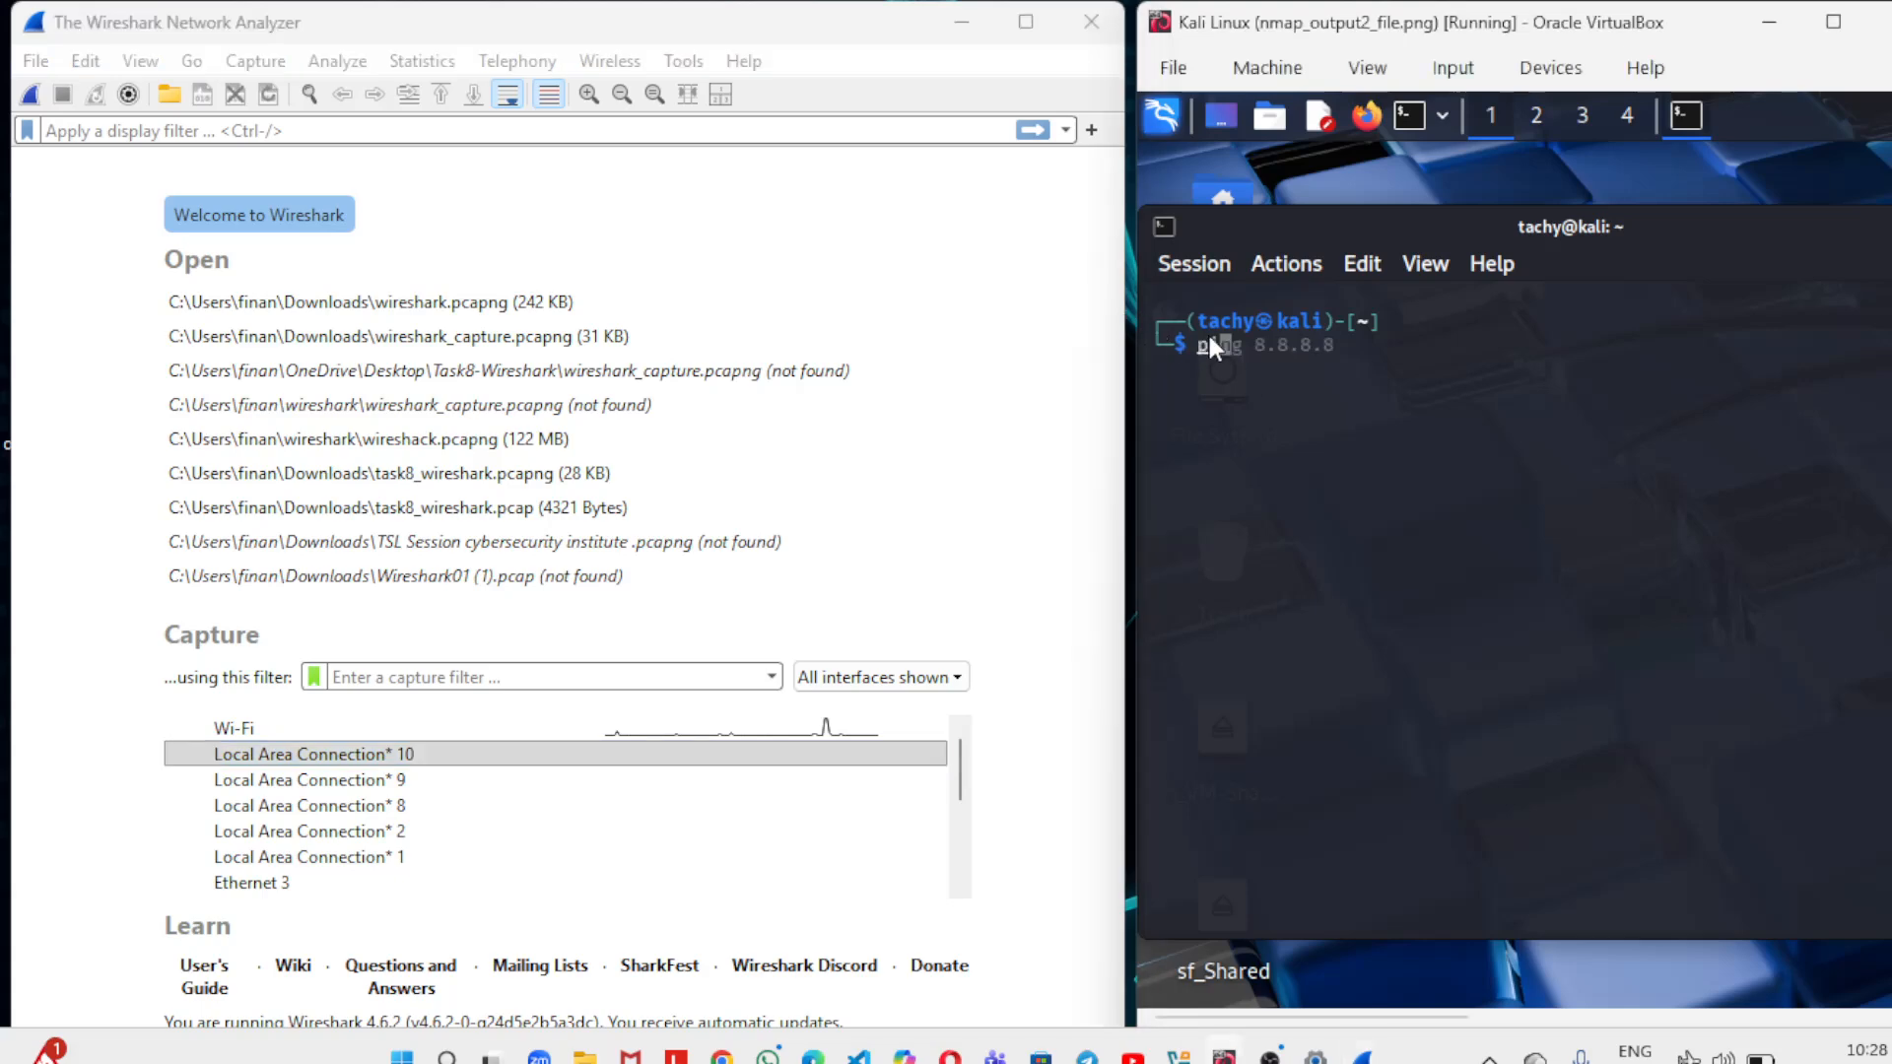
pyautogui.write('ing 8.8.8.8')
pyautogui.press('Return')
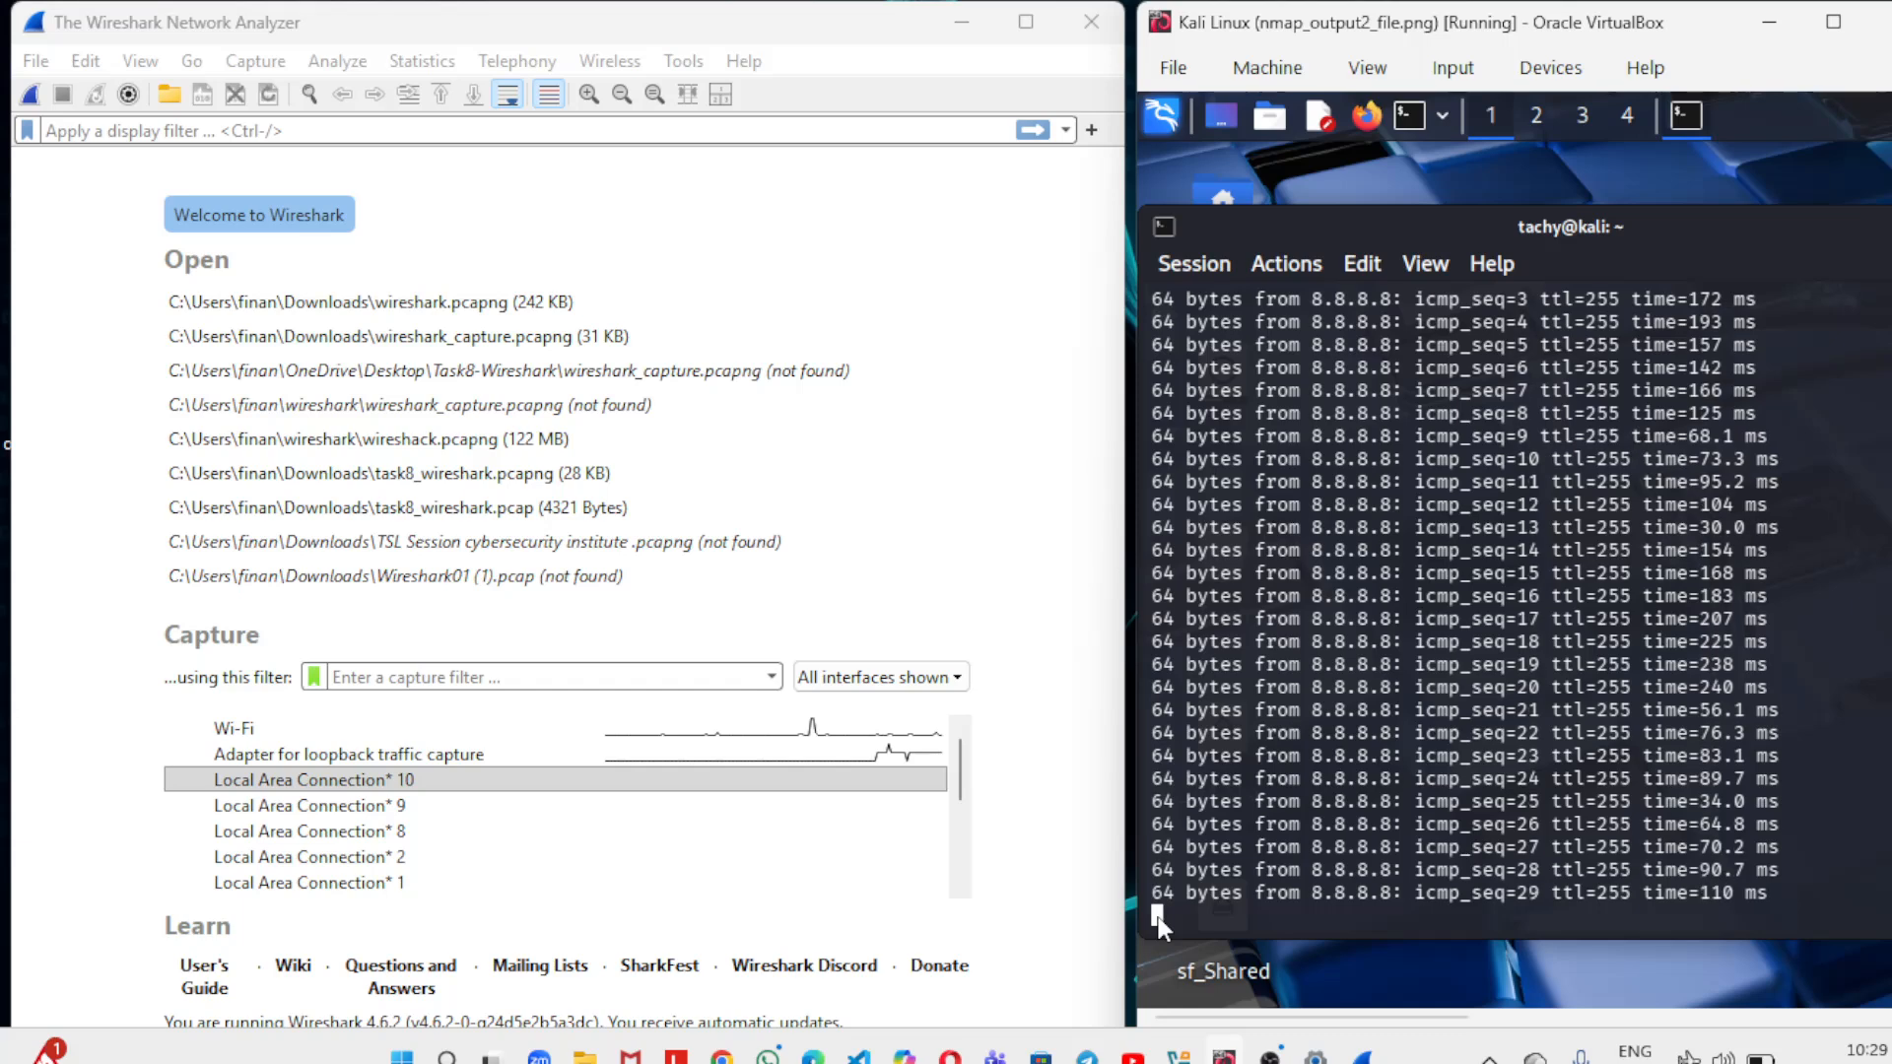
pyautogui.hotkey('ctrl', 'c')
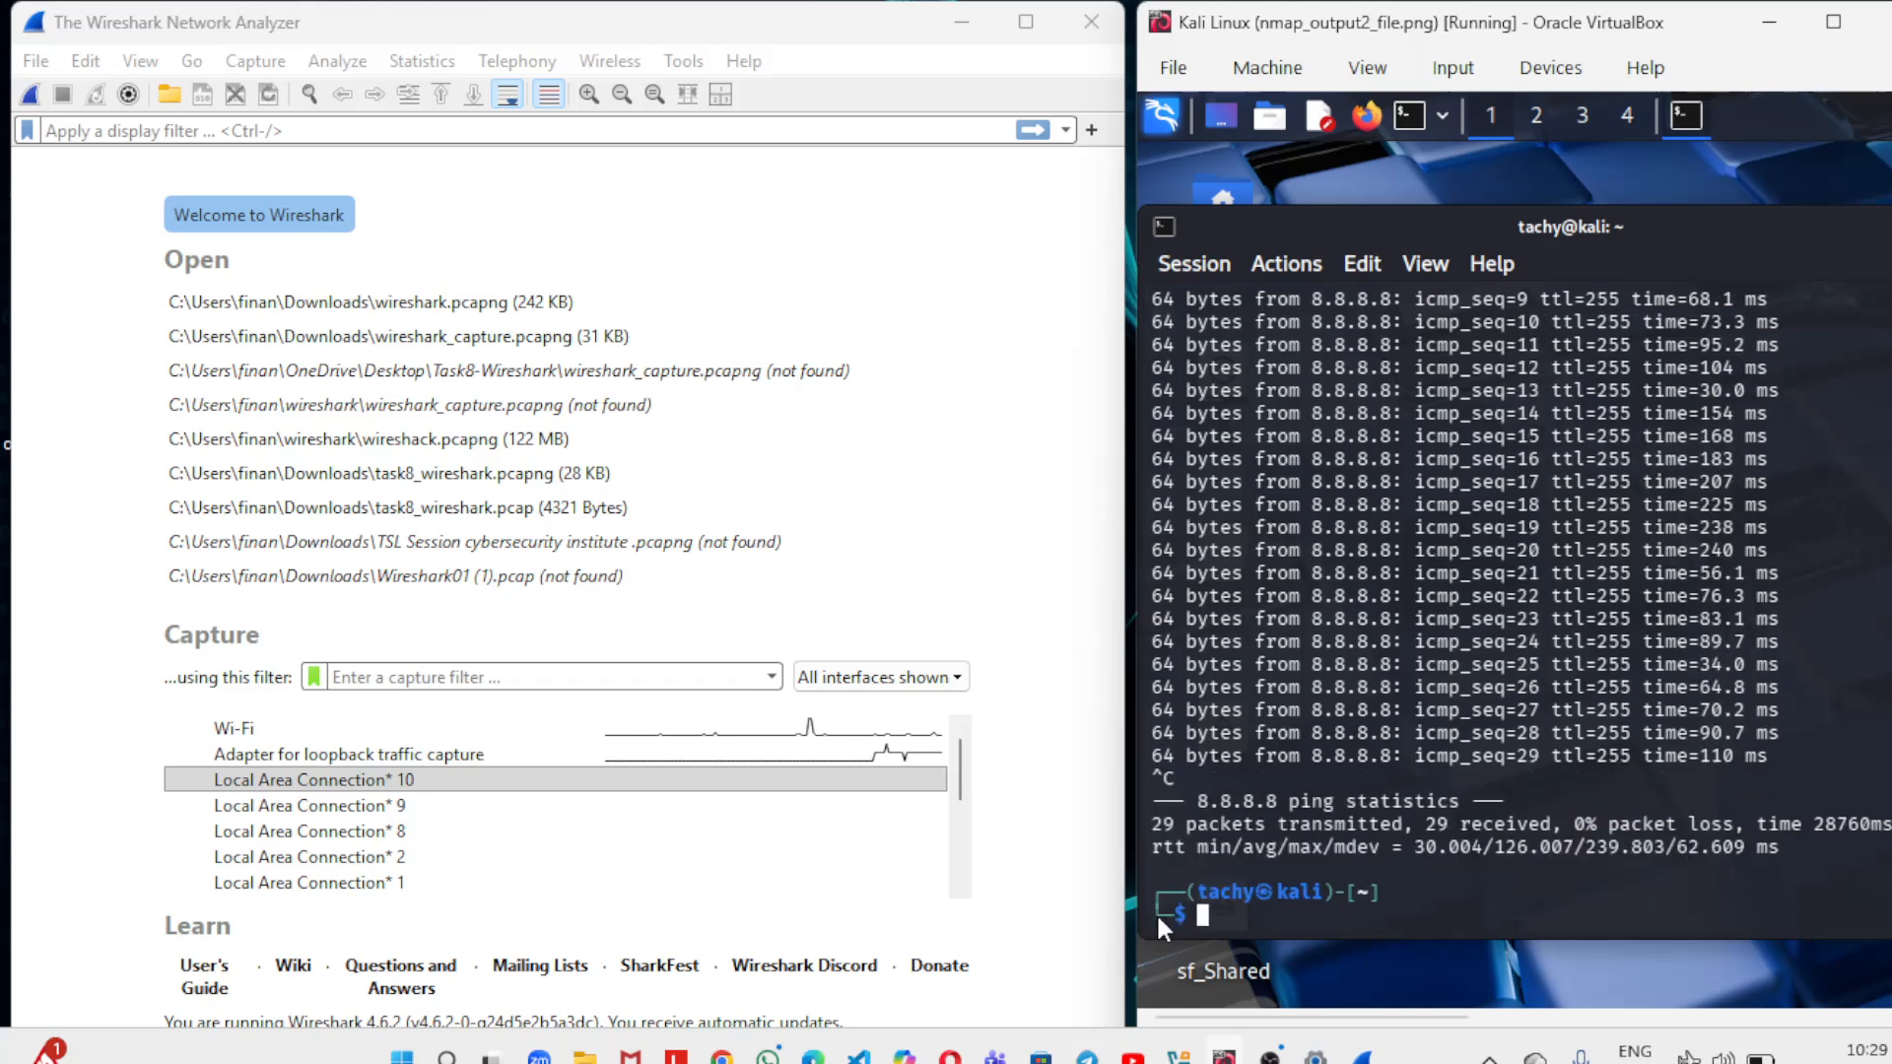
pyautogui.doubleClick(710, 733)
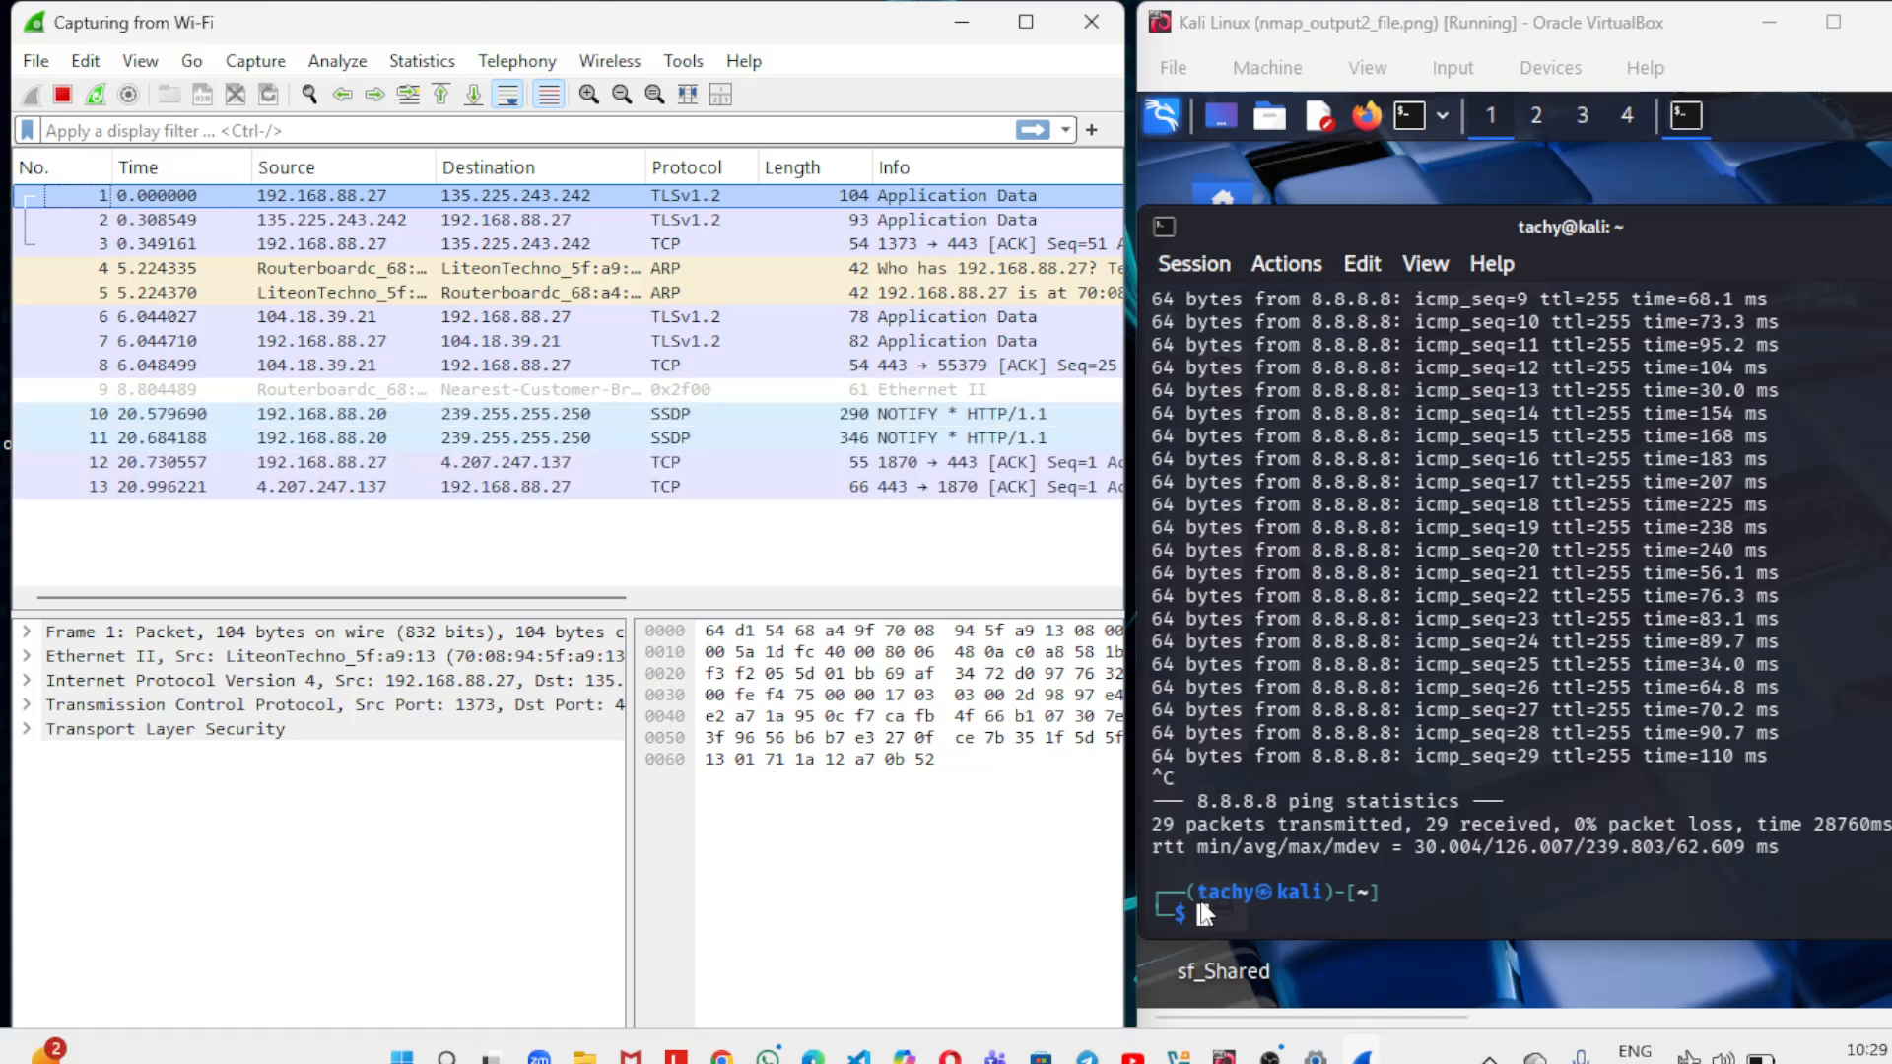
pyautogui.click(1204, 913)
pyautogui.write('curl ')
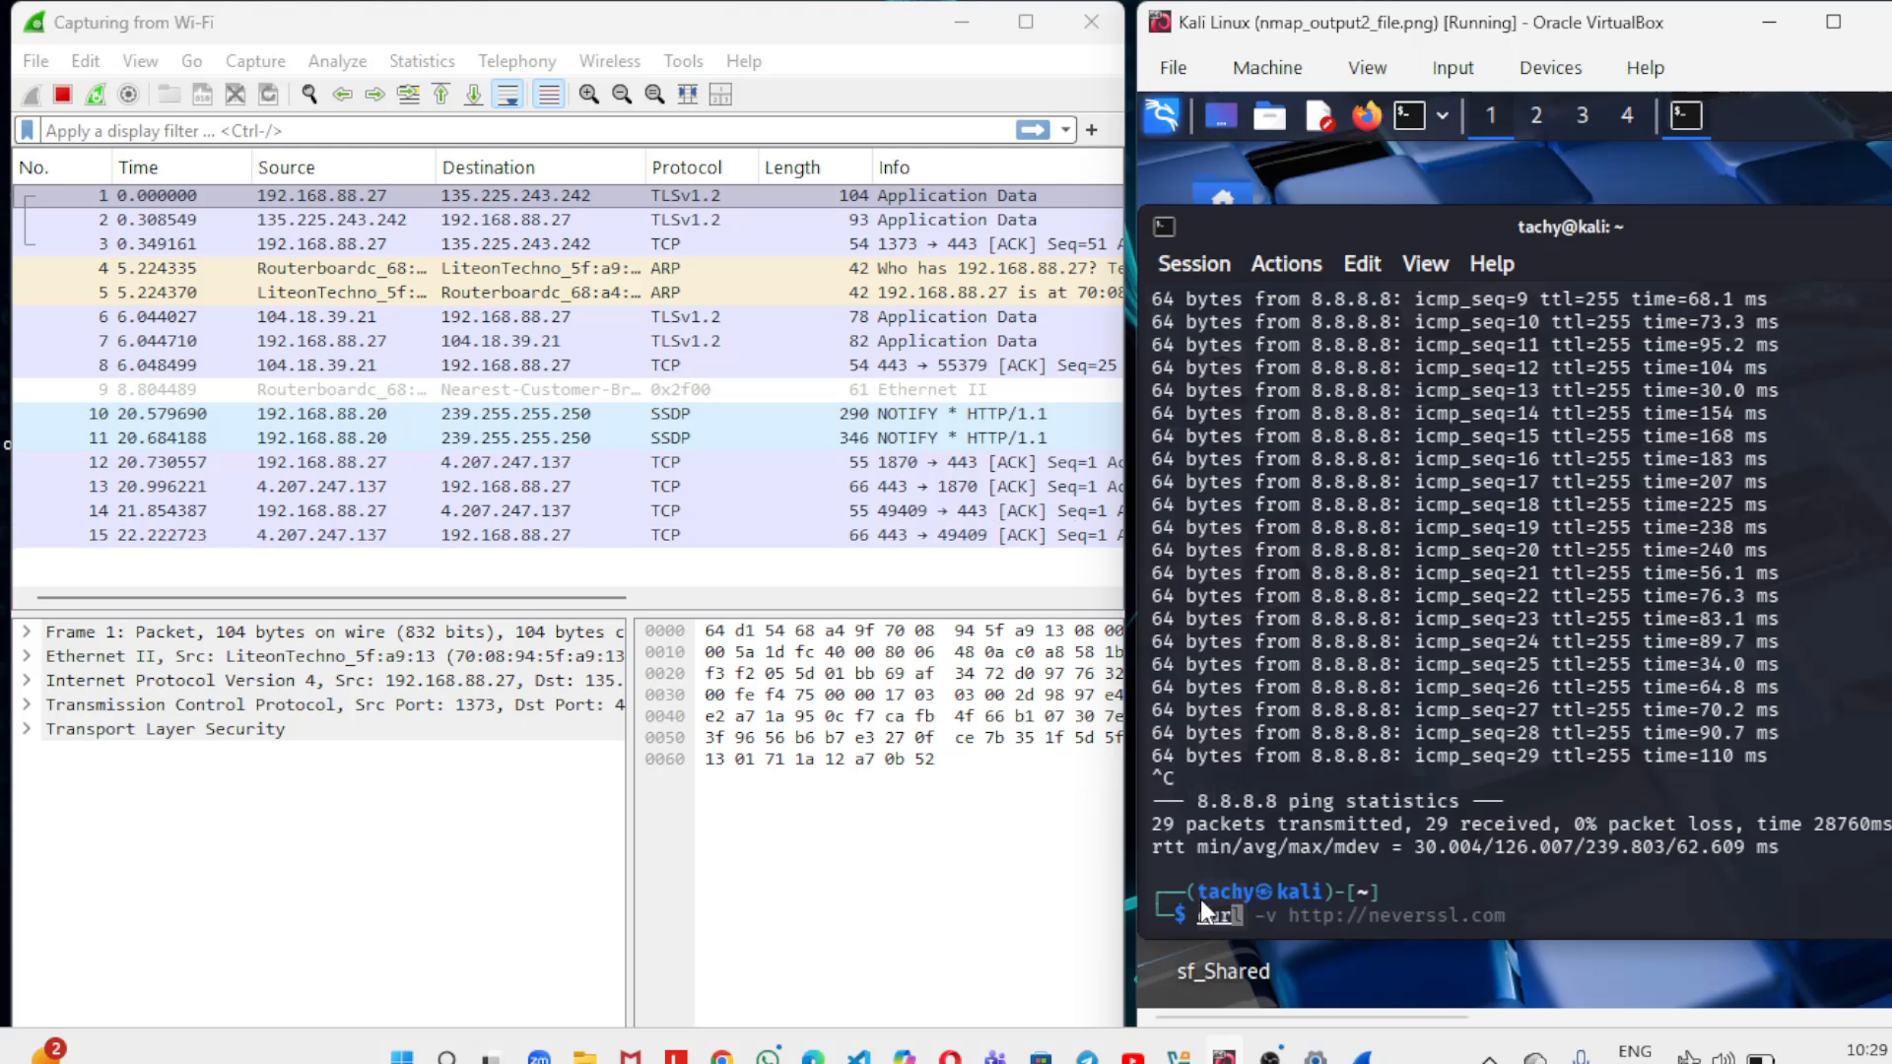
pyautogui.write('-v http')
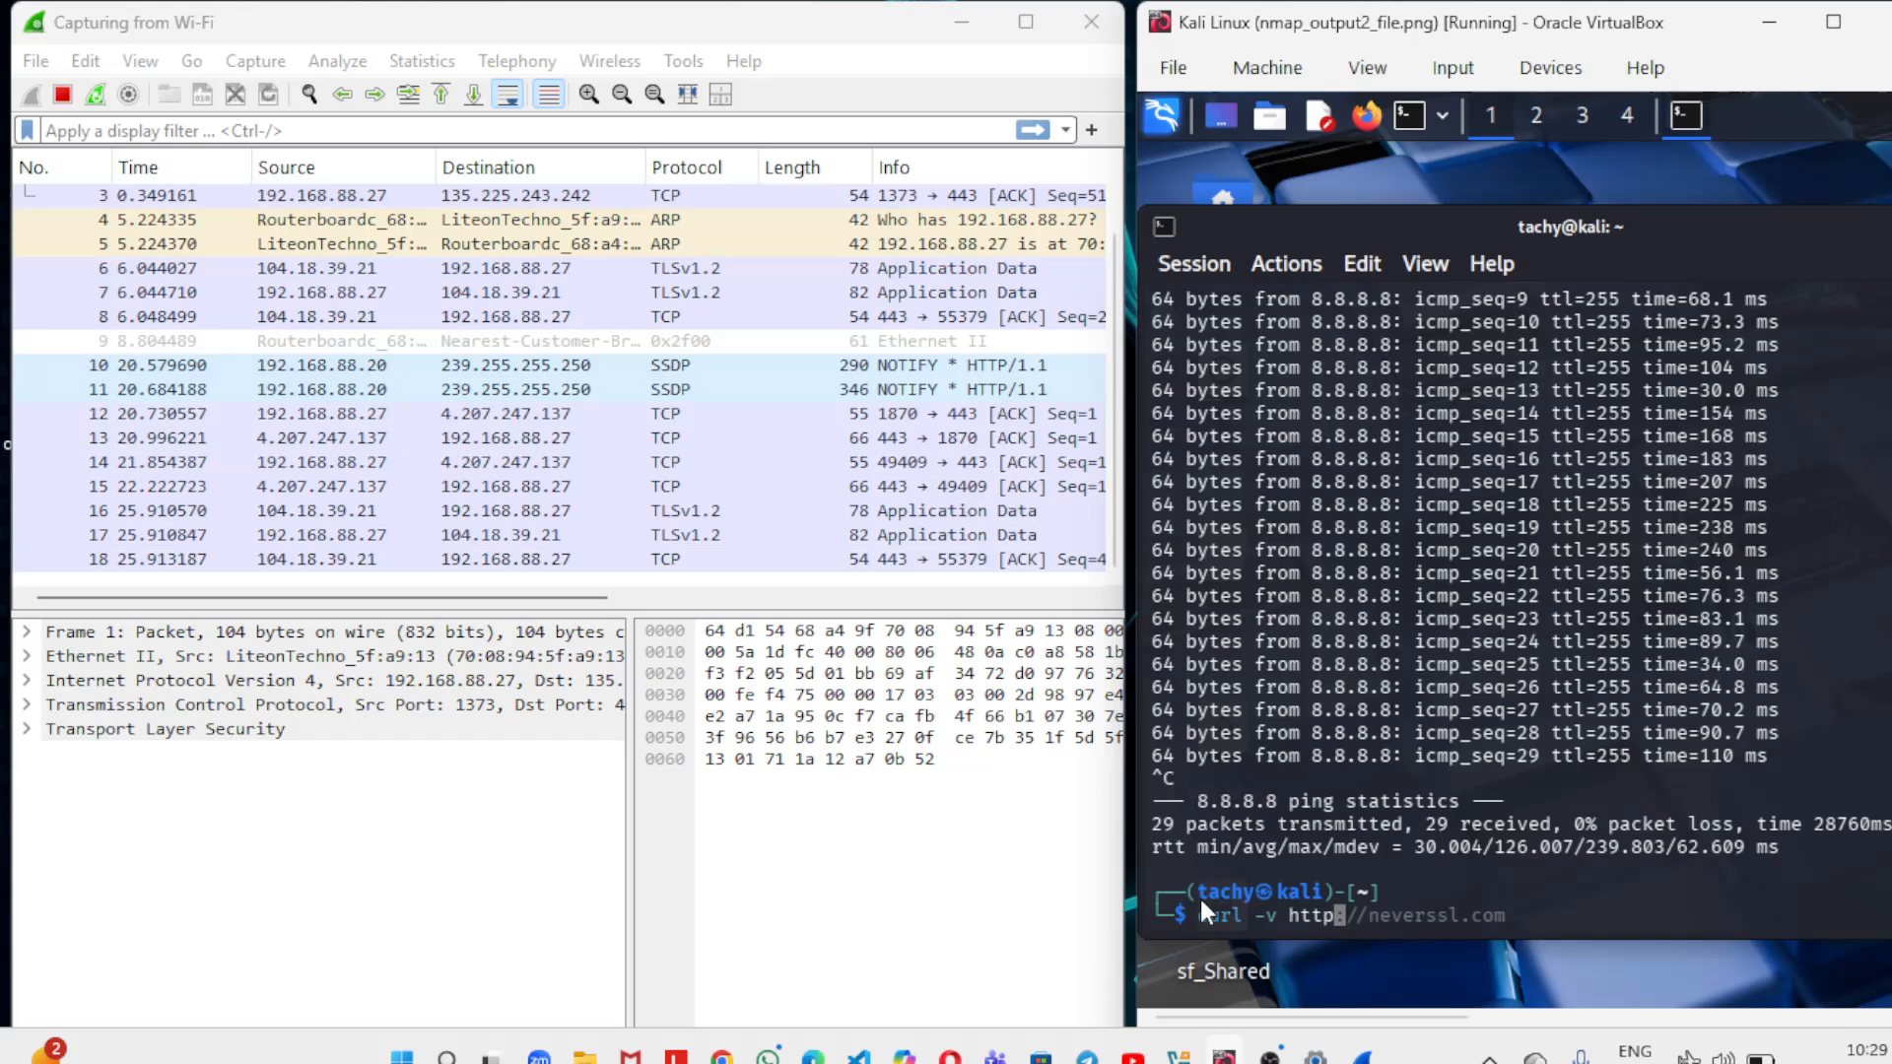
pyautogui.write('://neb')
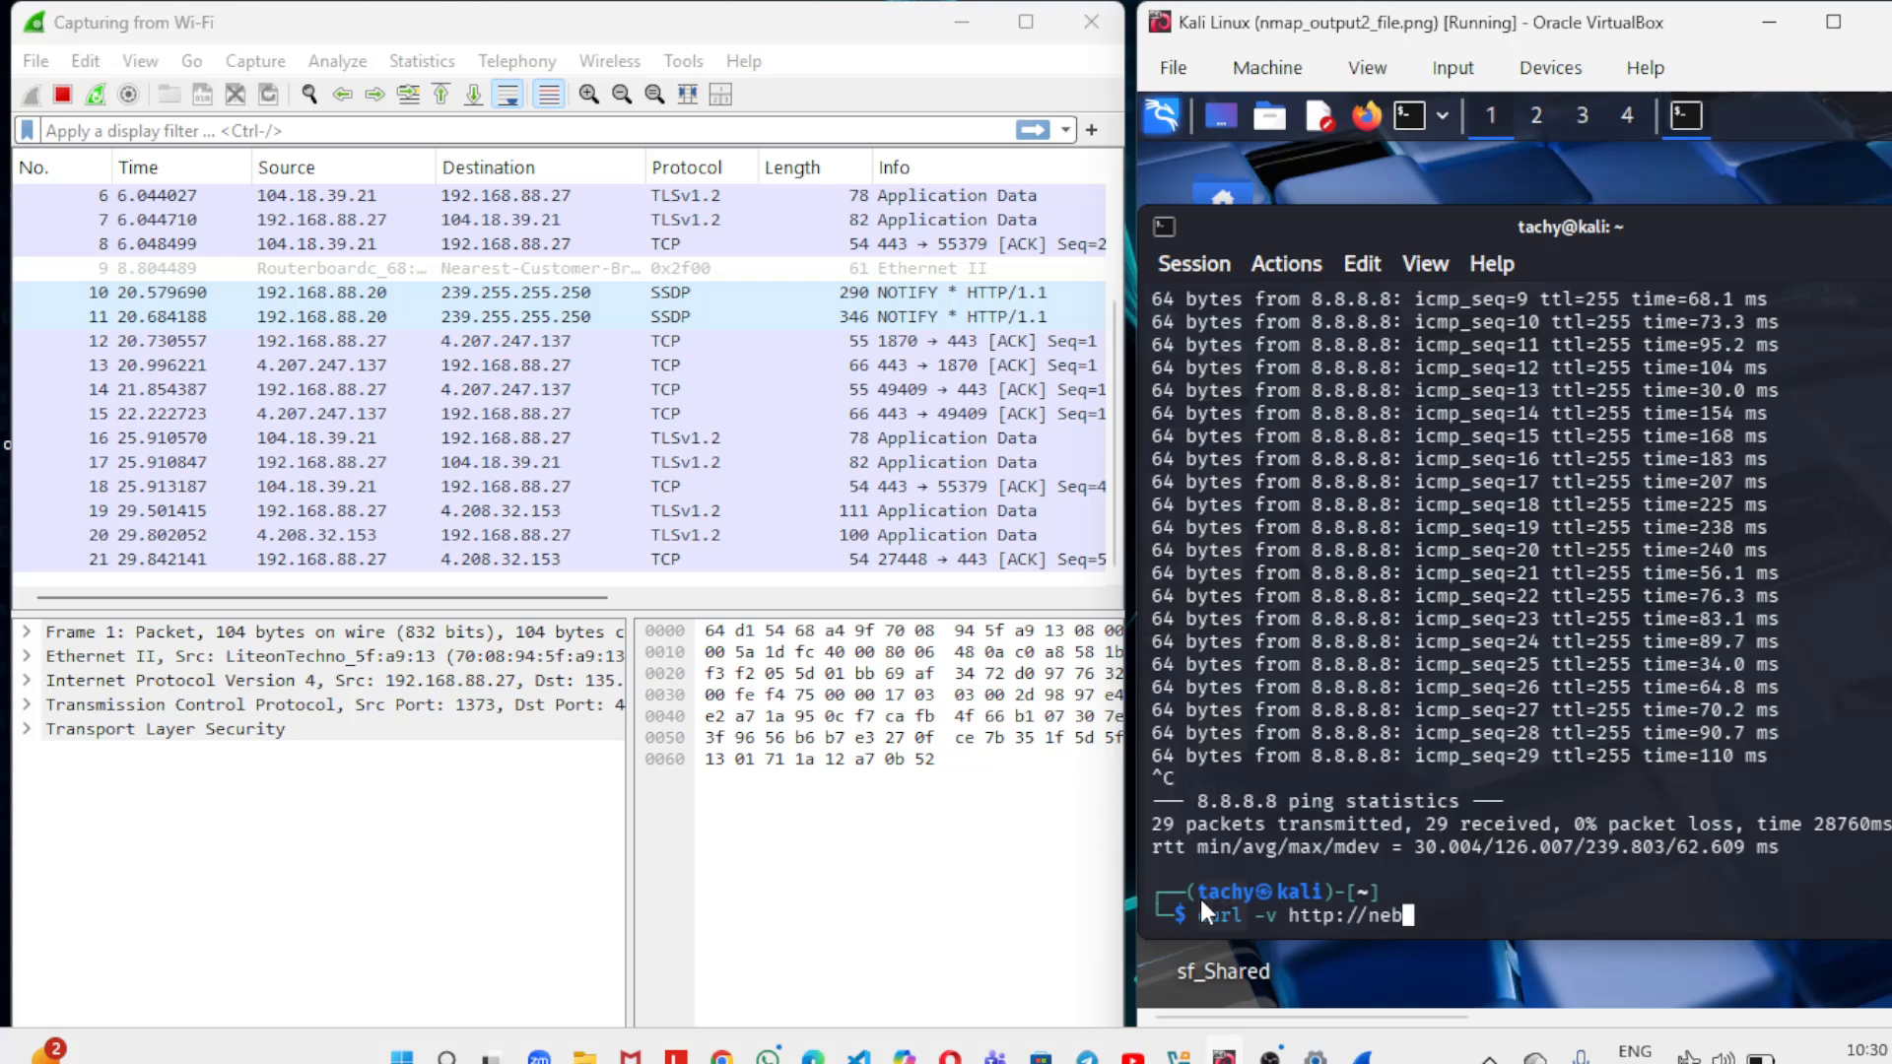
pyautogui.press('BackSpace')
pyautogui.write('verssl.com')
pyautogui.press('Return')
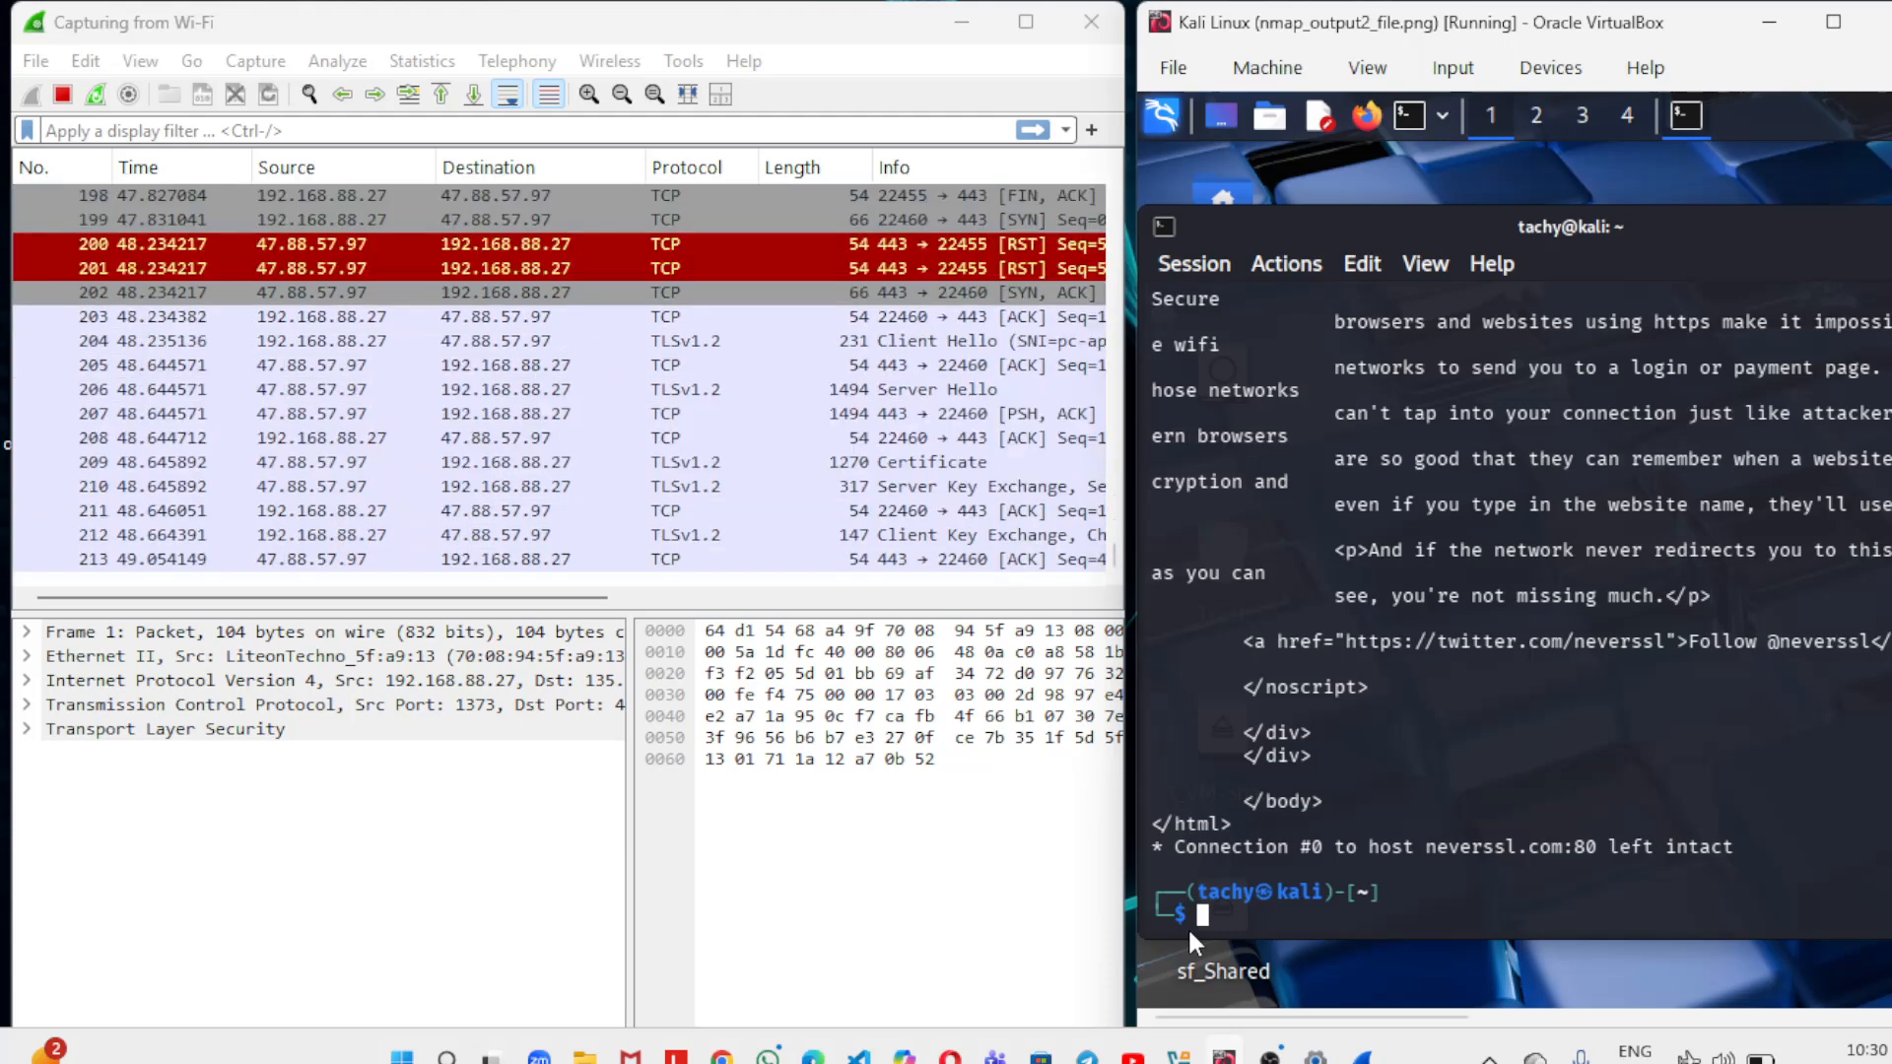
# Stop the Wireshark capture and save it in the Downloads folder as wireshark.capturing.pcapng.
pyautogui.click(61, 94)
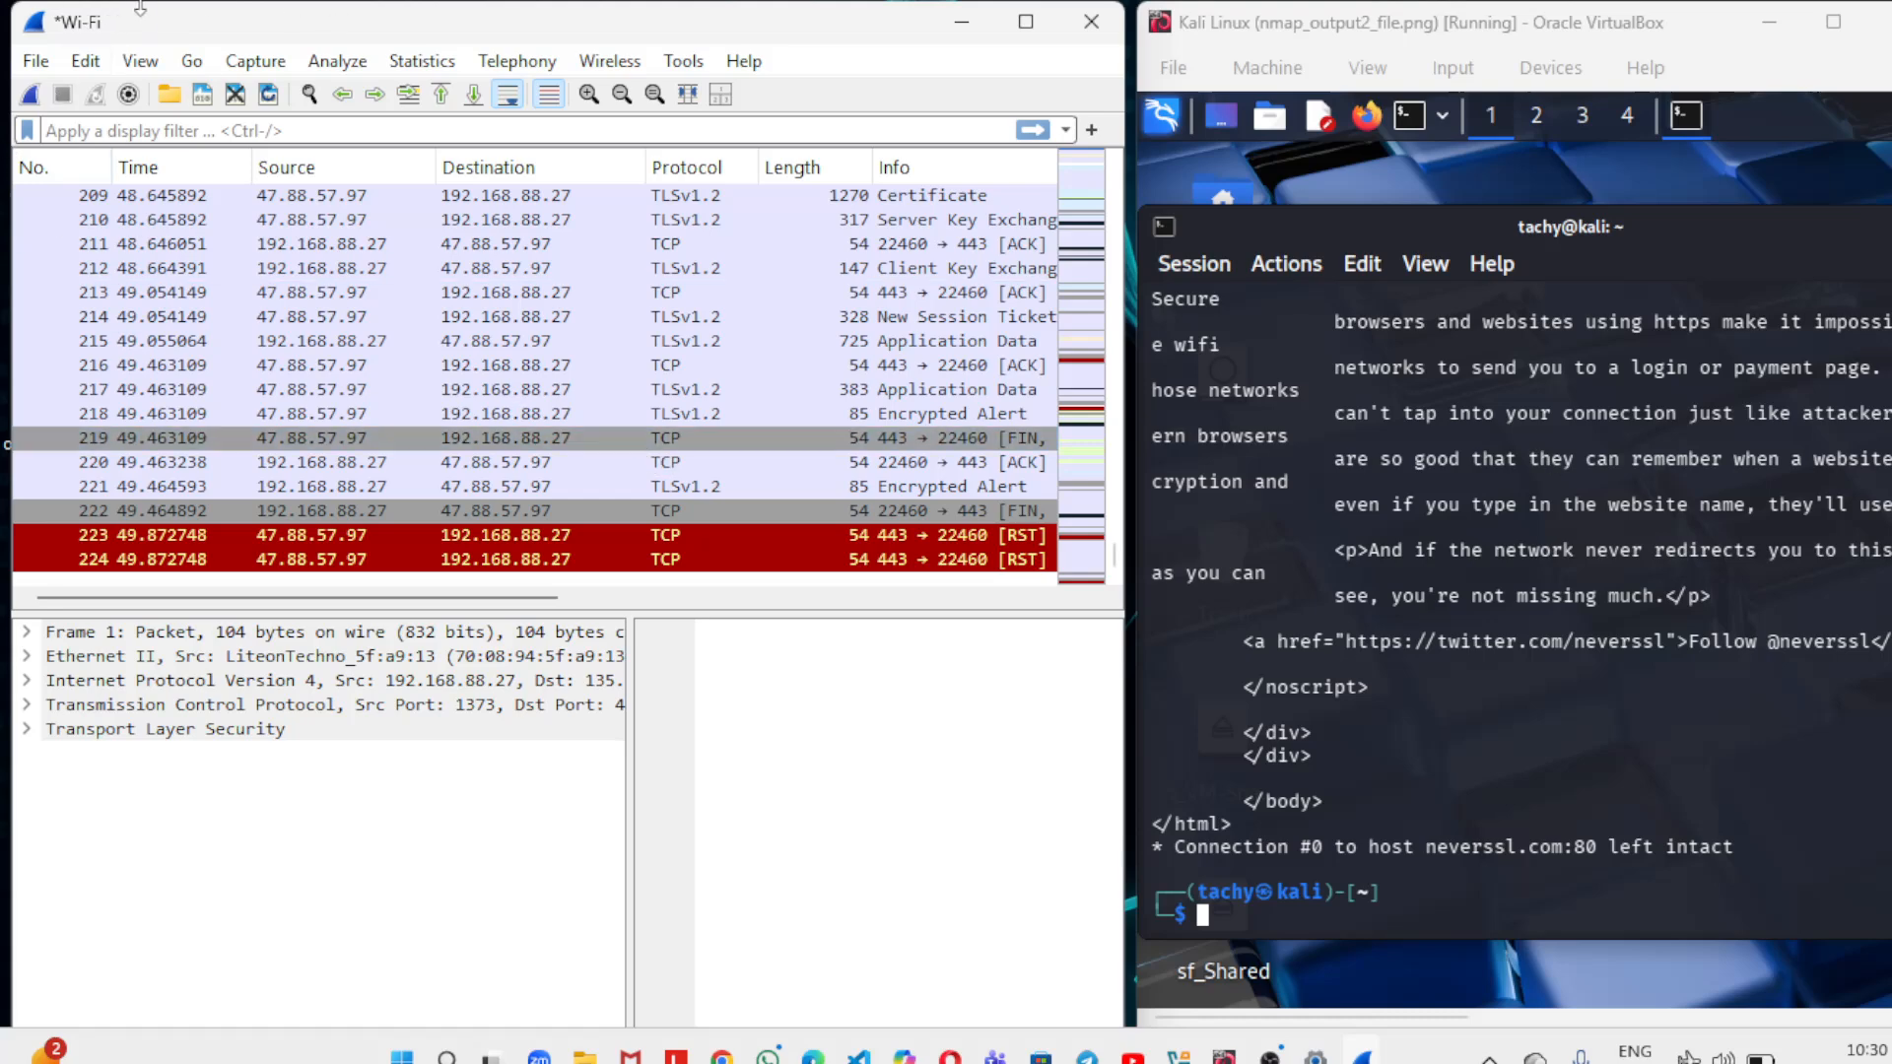
pyautogui.click(35, 61)
pyautogui.click(112, 284)
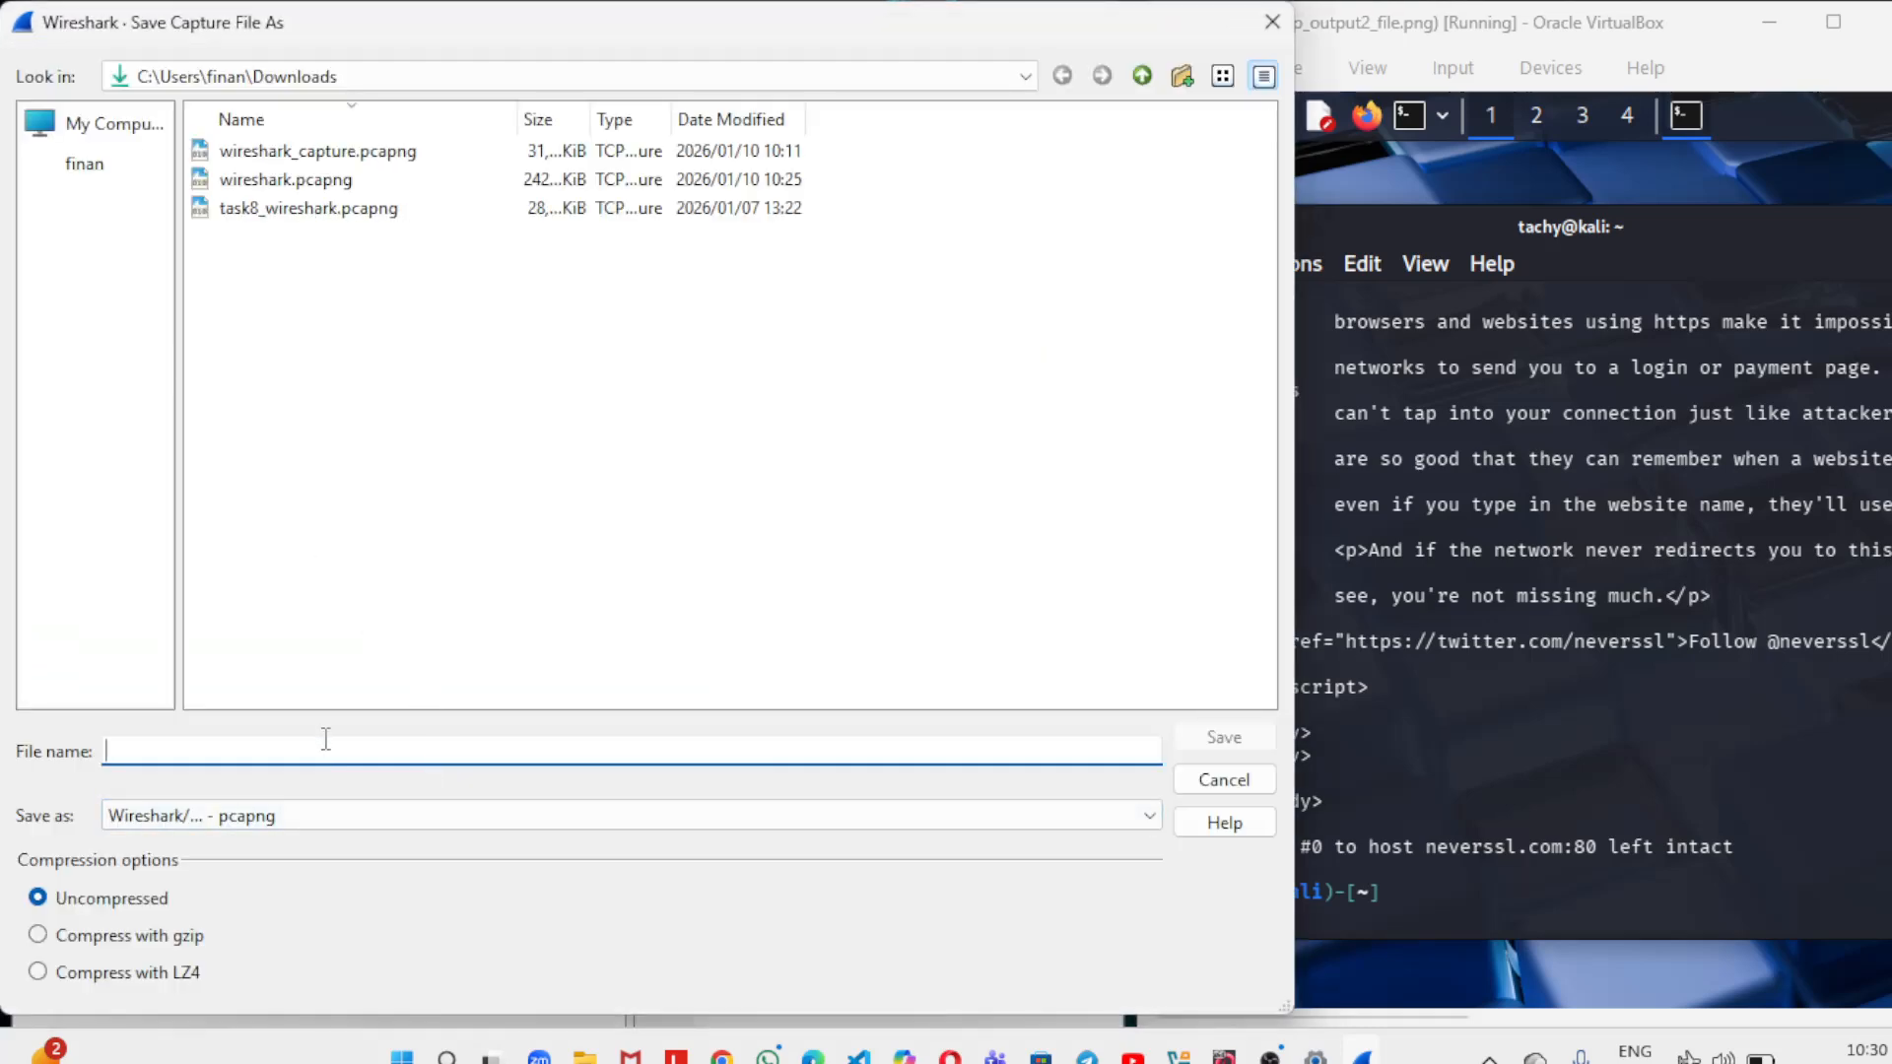
pyautogui.write('wire')
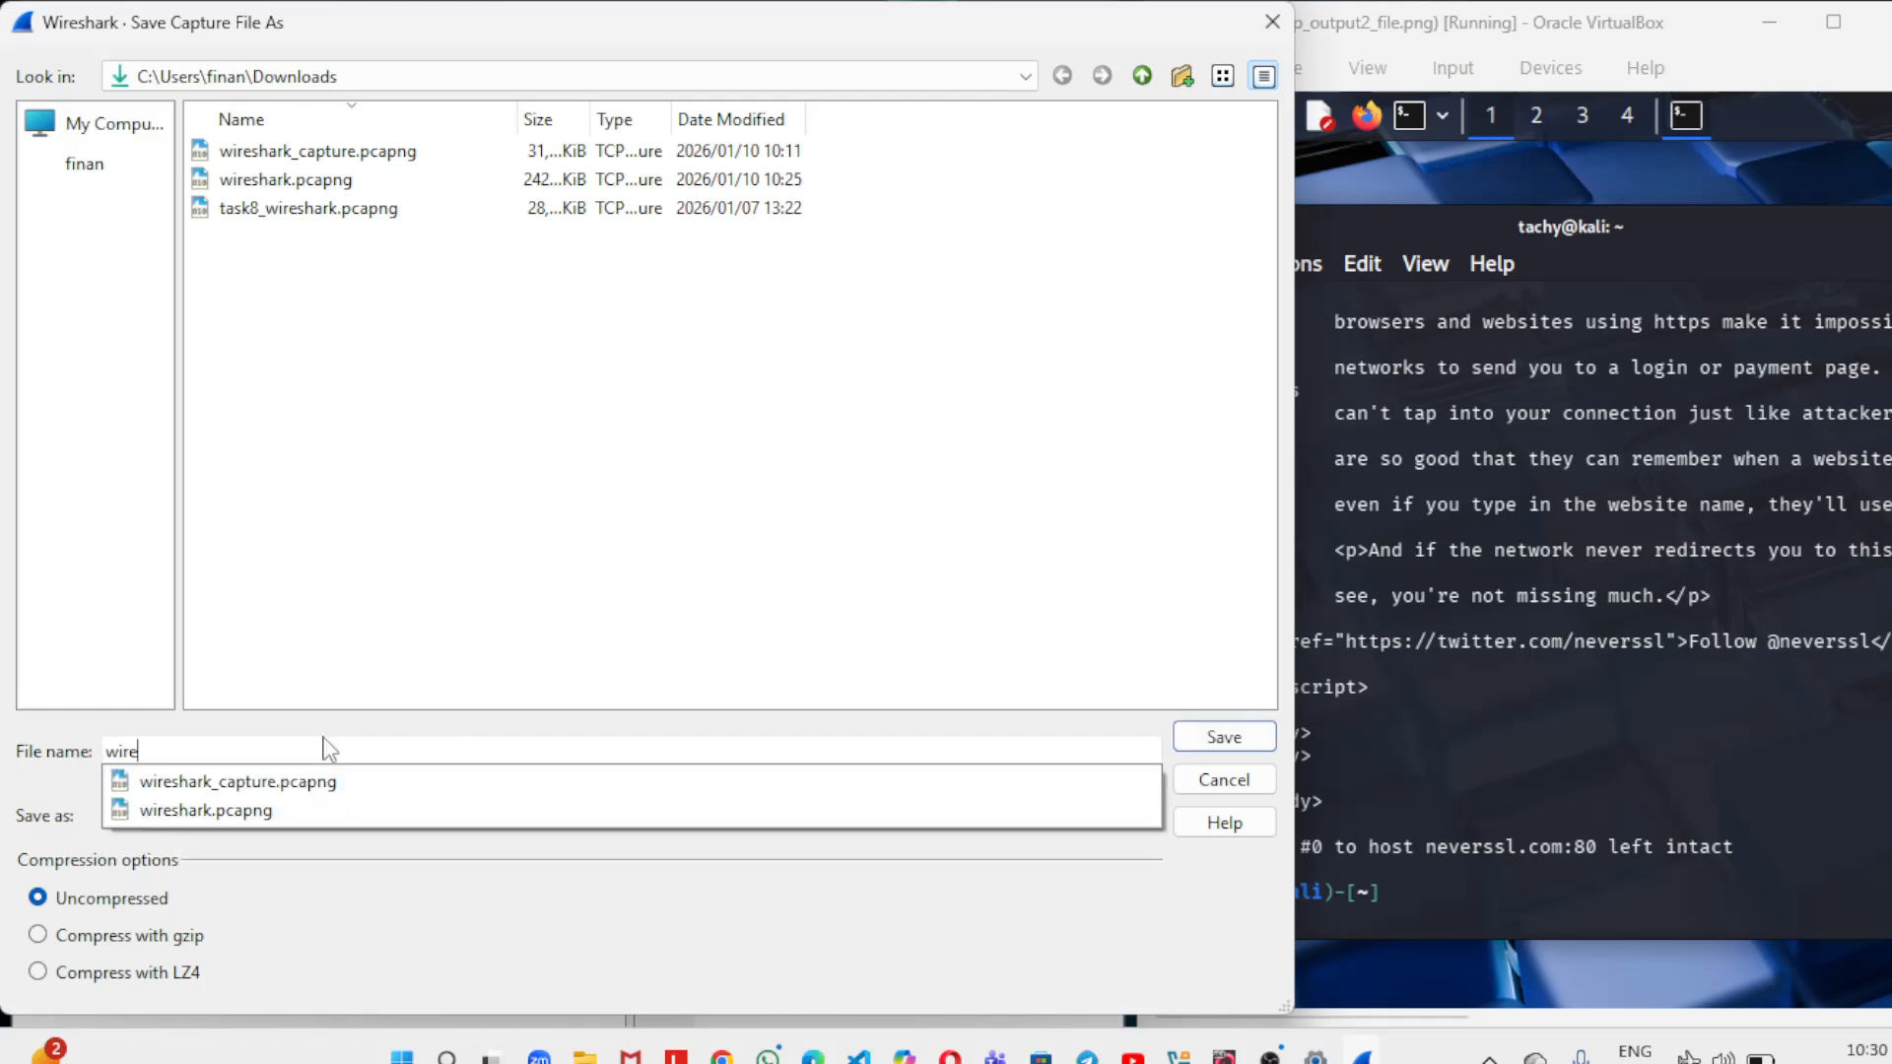
pyautogui.write('shark')
pyautogui.write('.ca')
pyautogui.press('BackSpace')
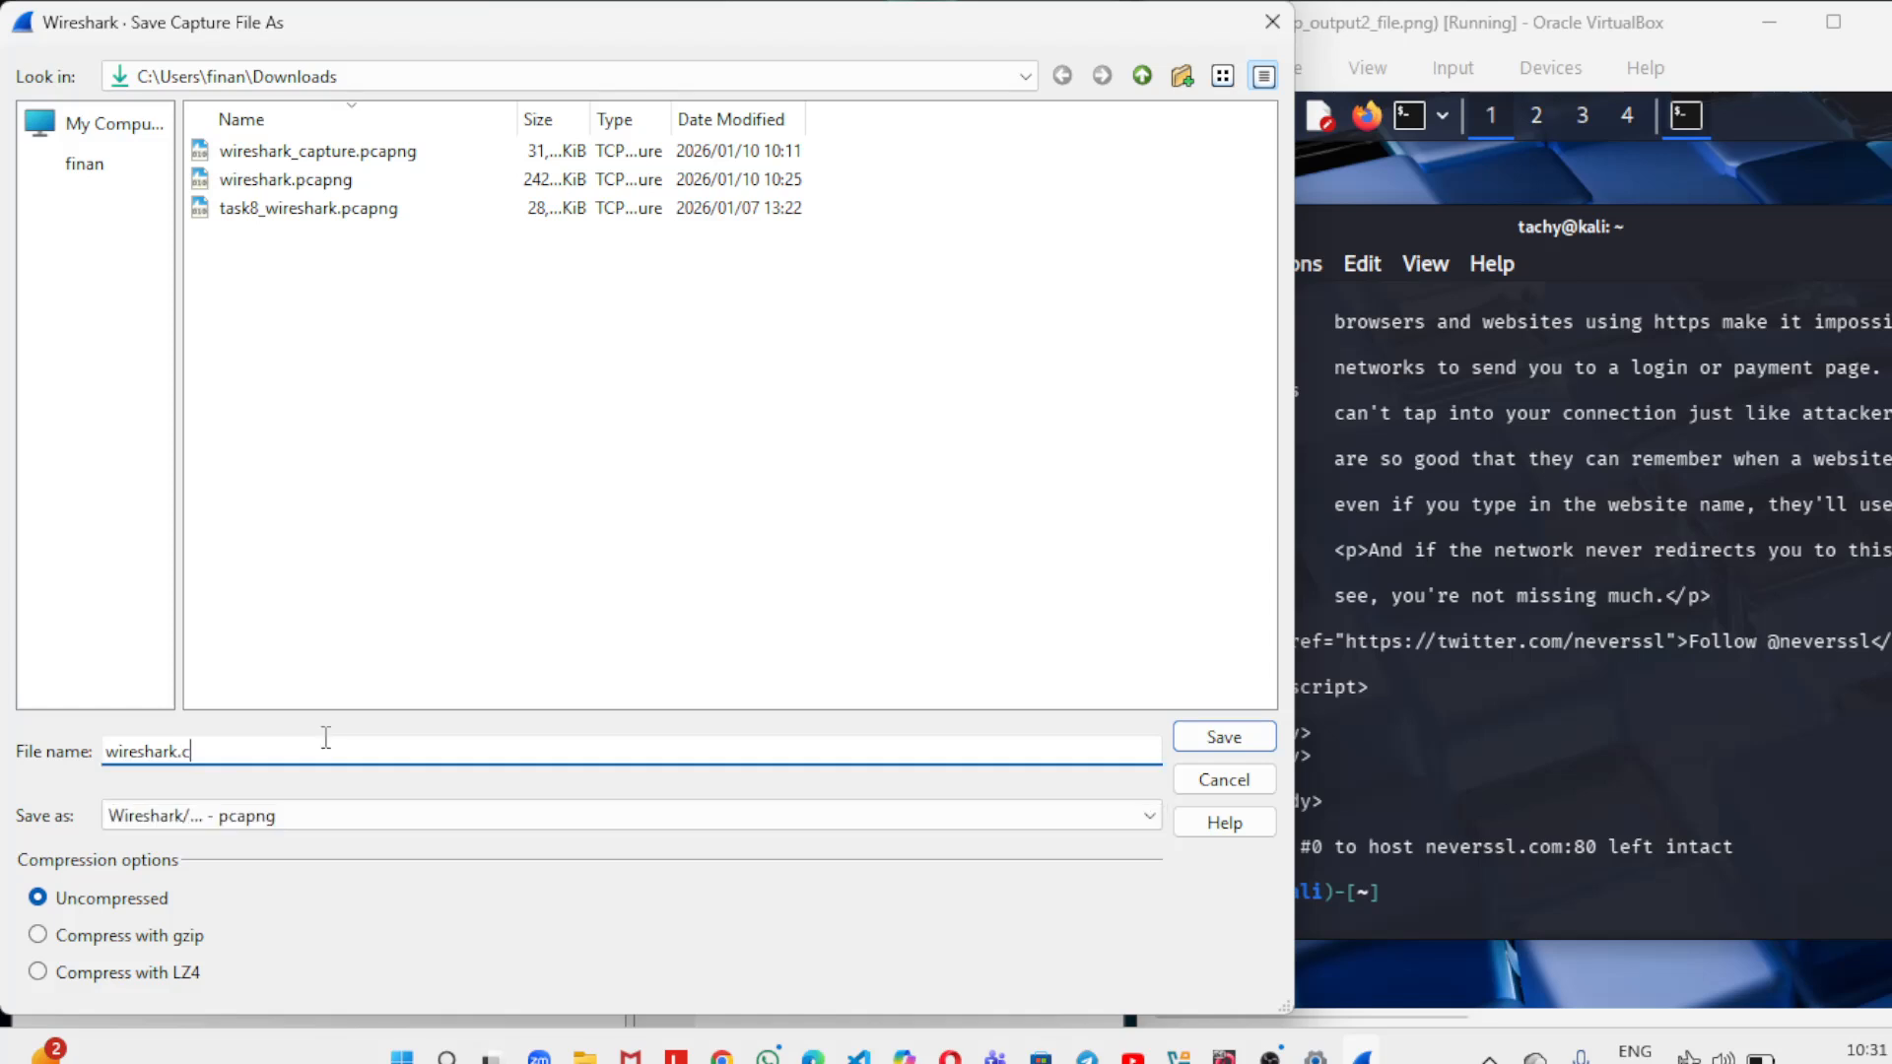
pyautogui.write('apturing.pcapng')
pyautogui.click(1224, 735)
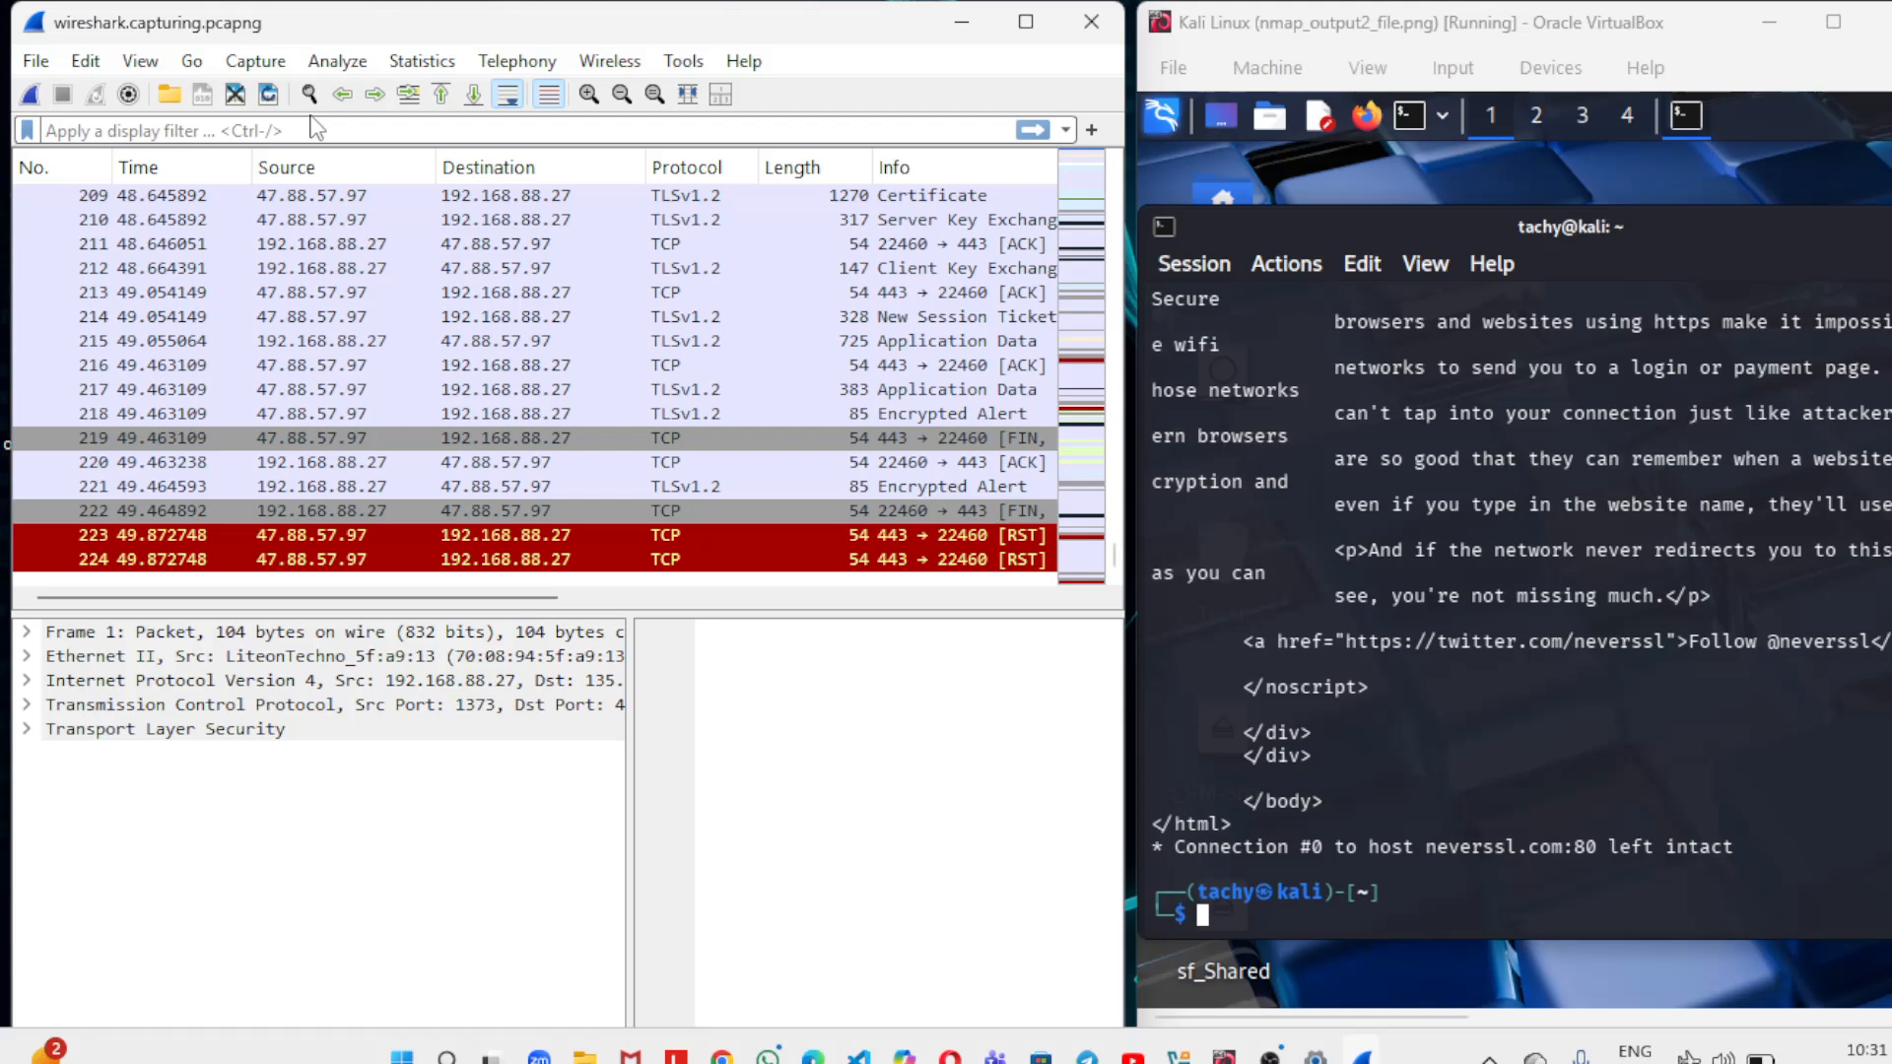
# Filter the captured packets with the display filter http.
pyautogui.click(224, 133)
pyautogui.write('http')
pyautogui.press('Return')
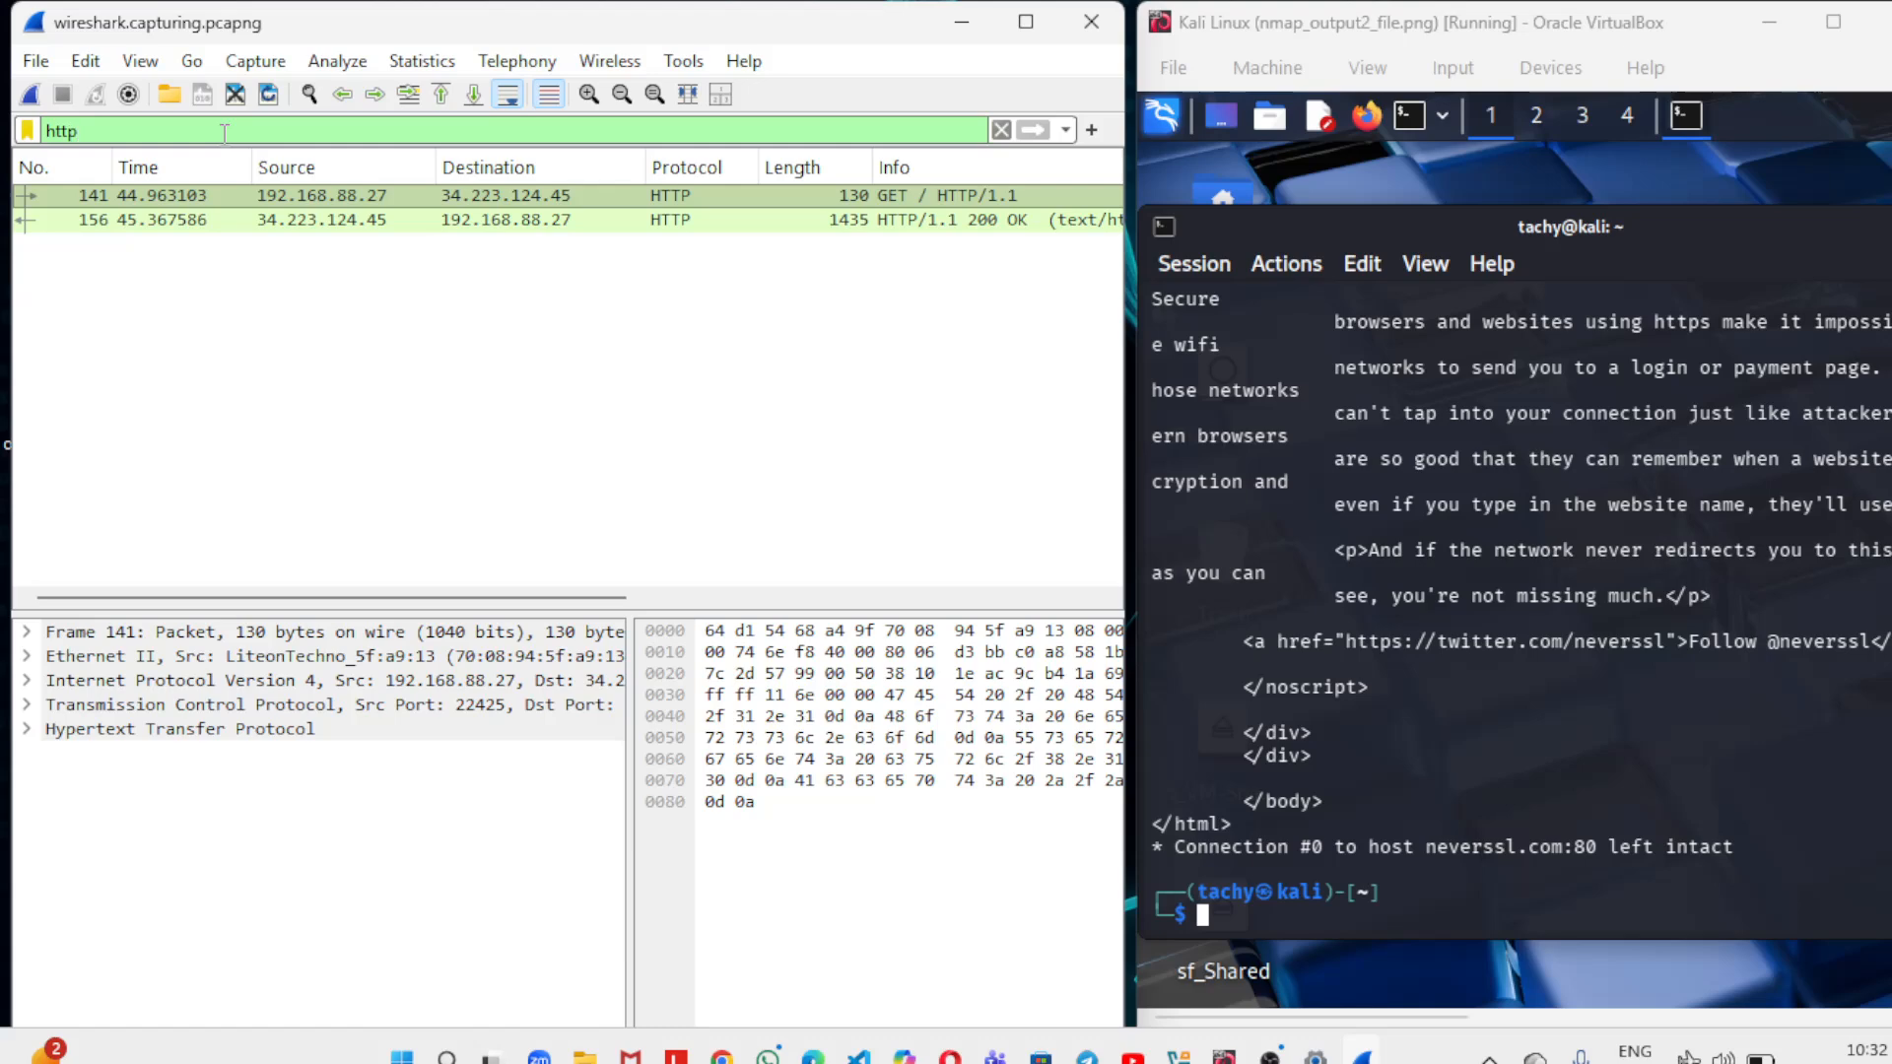
# Examine the Hypertext Transfer Protocol details of the GET request packet in its own window, and minimize that window.
pyautogui.click(795, 197)
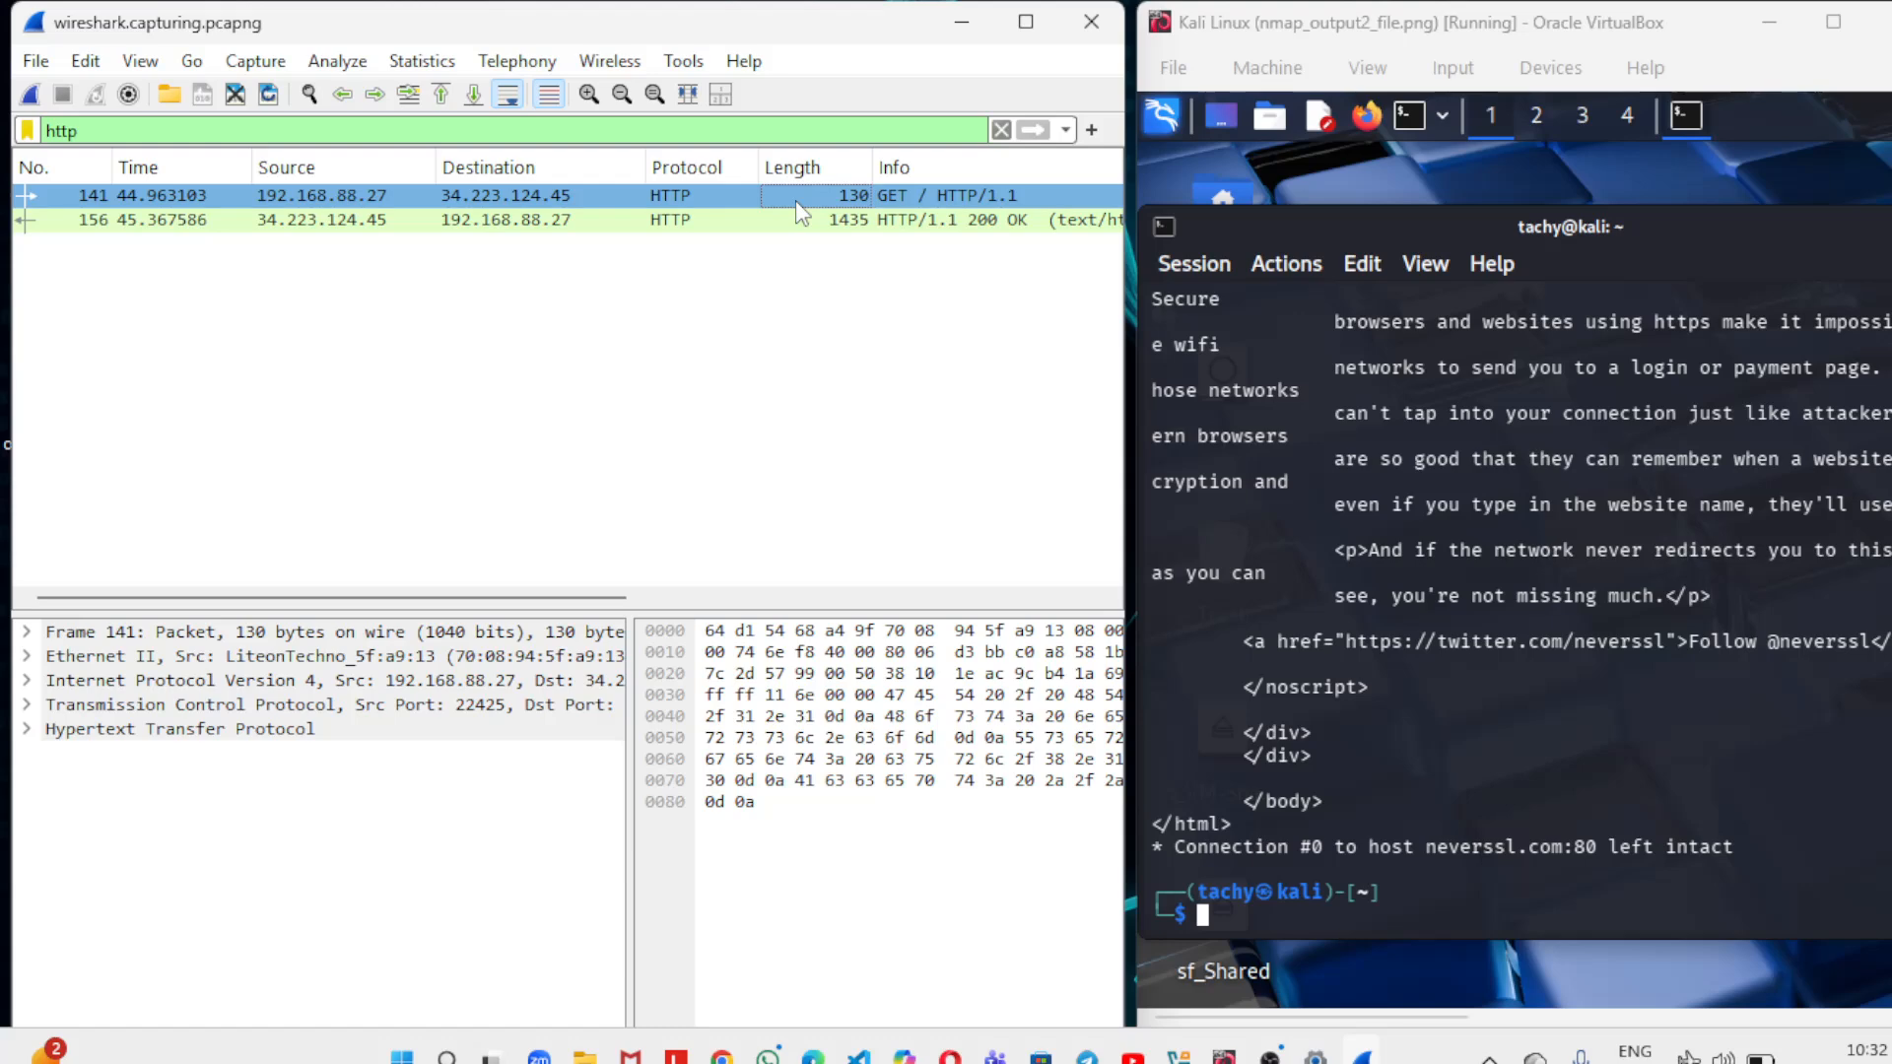
pyautogui.doubleClick(795, 197)
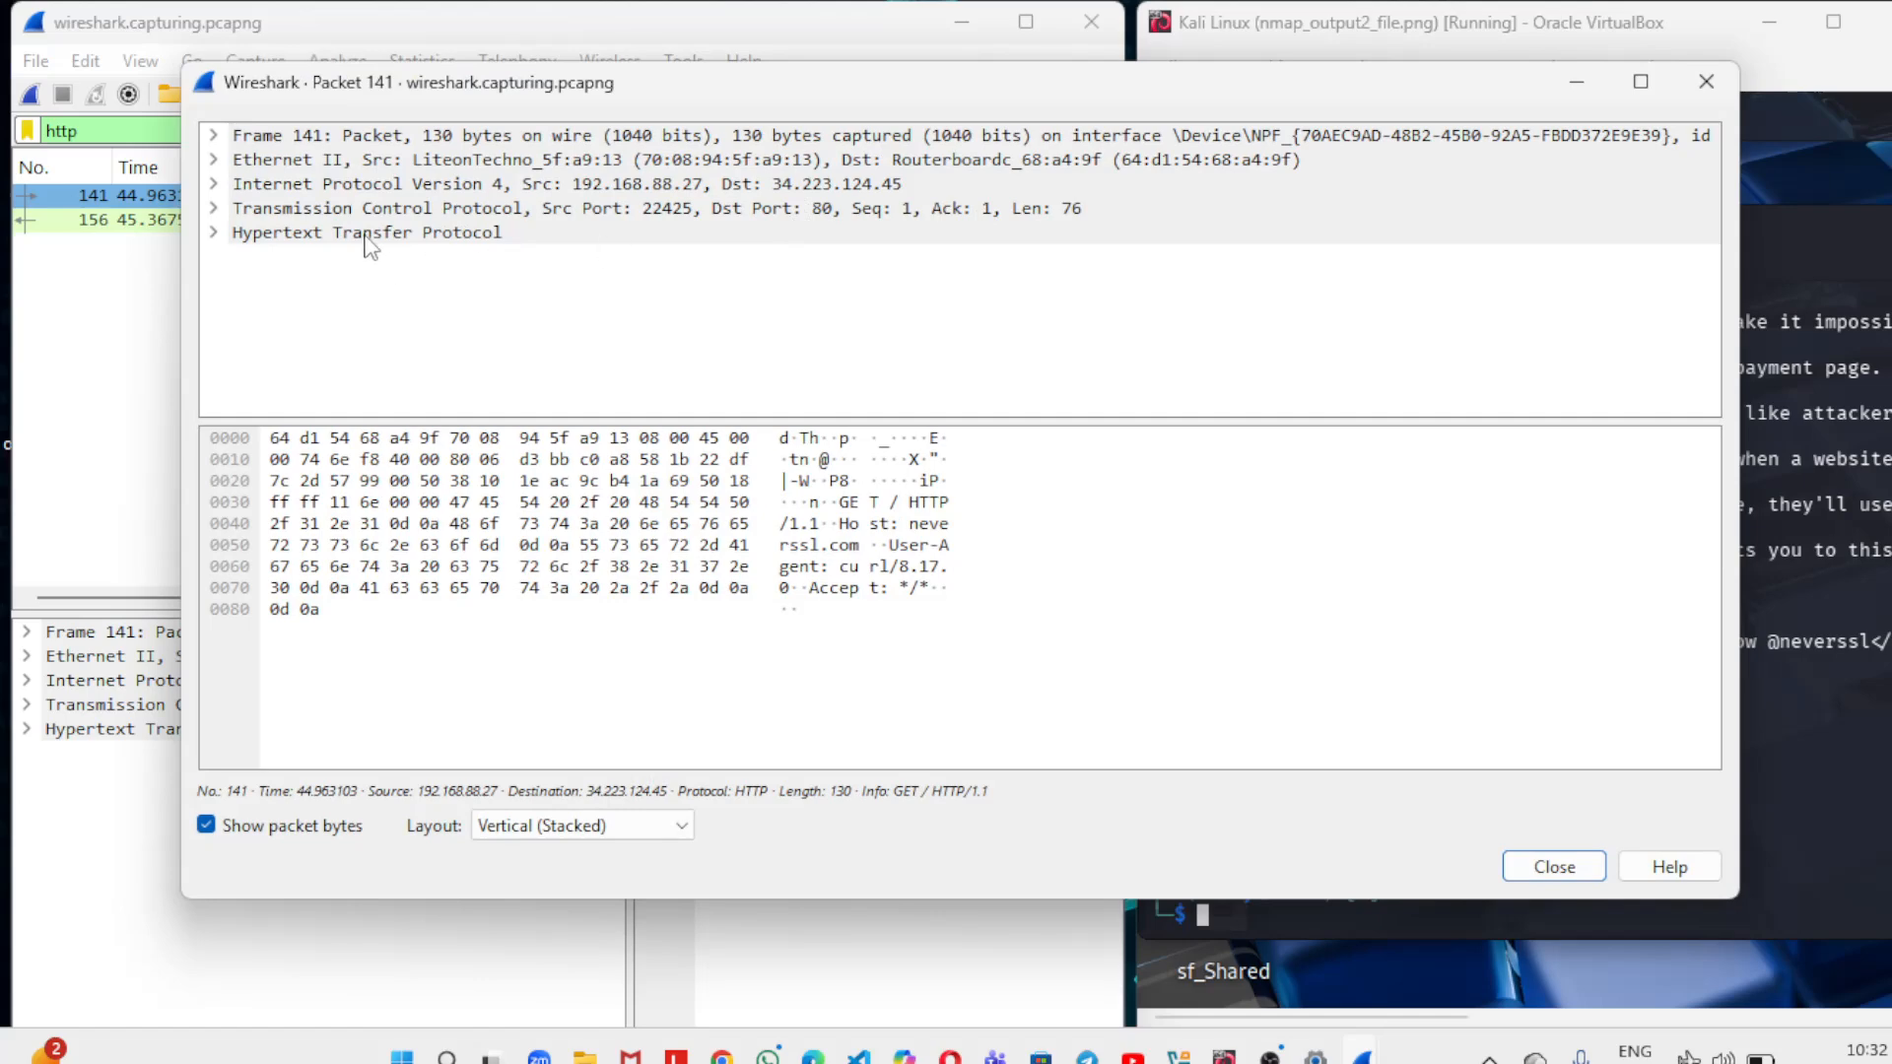
pyautogui.click(212, 234)
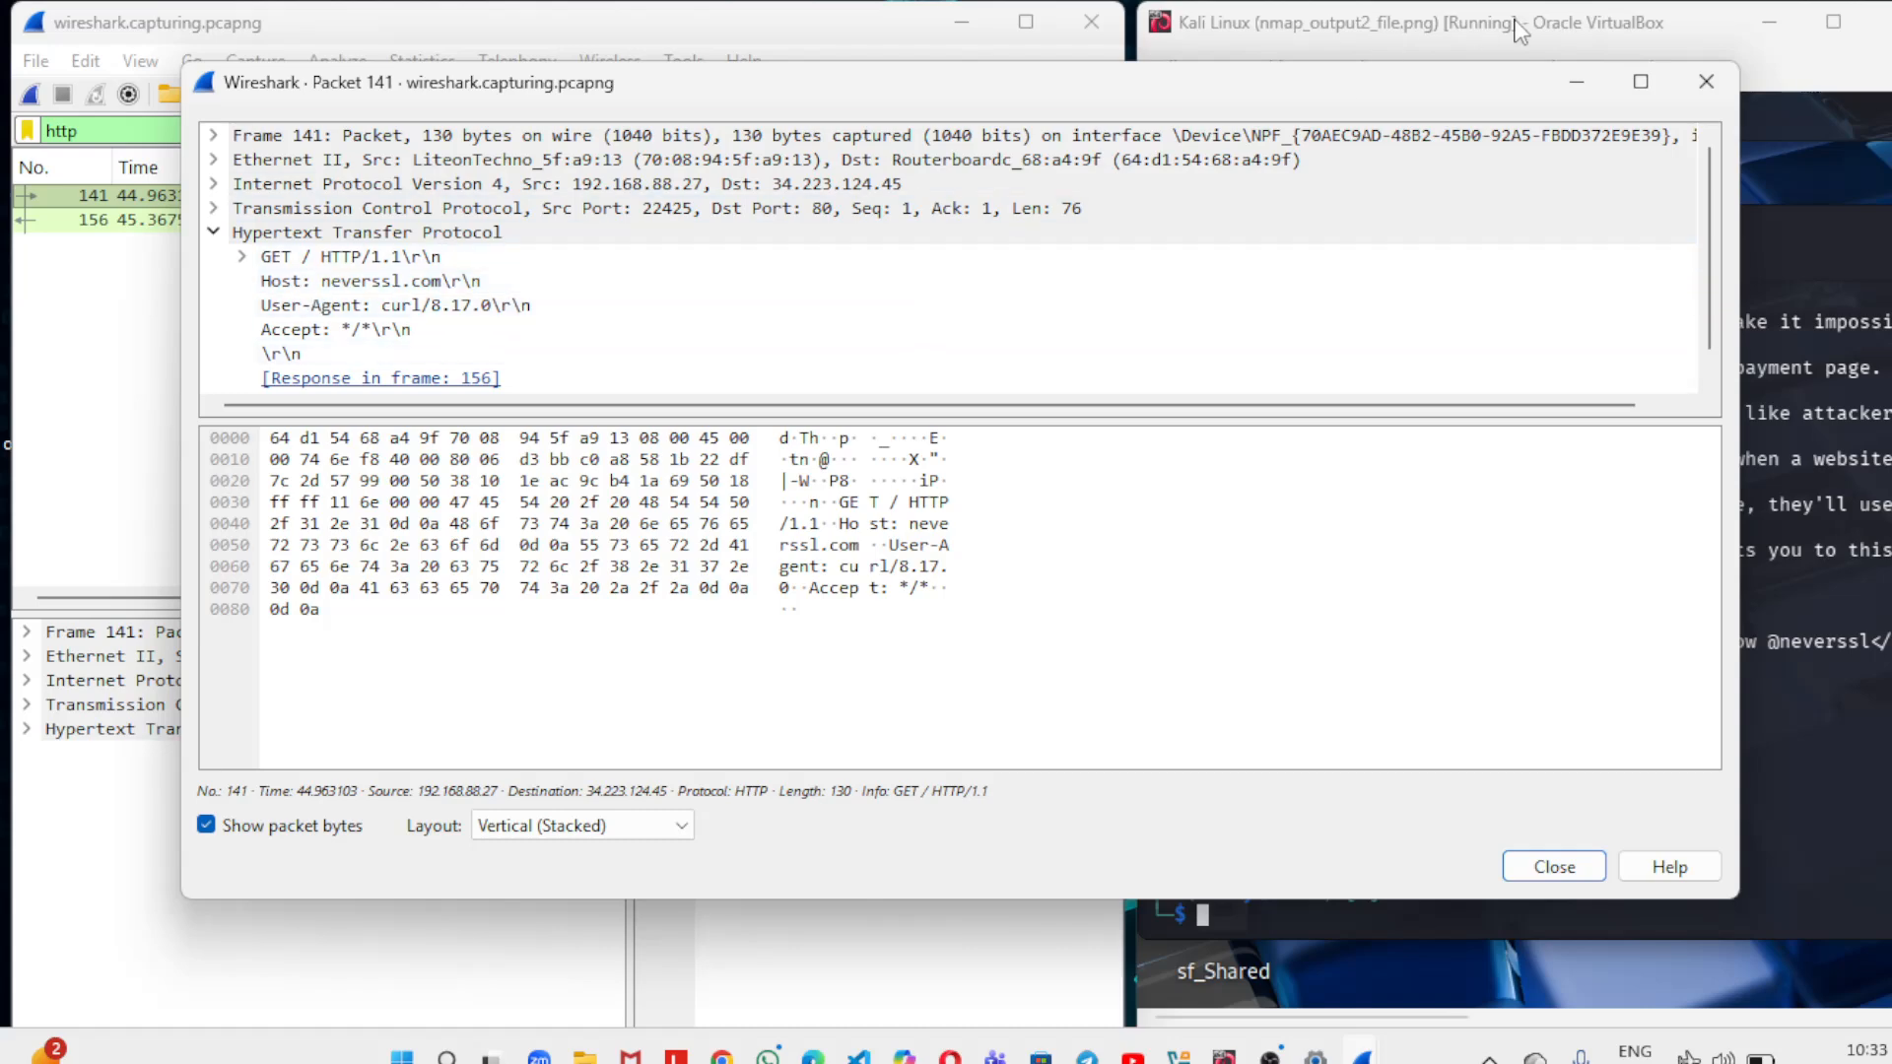
pyautogui.click(1577, 90)
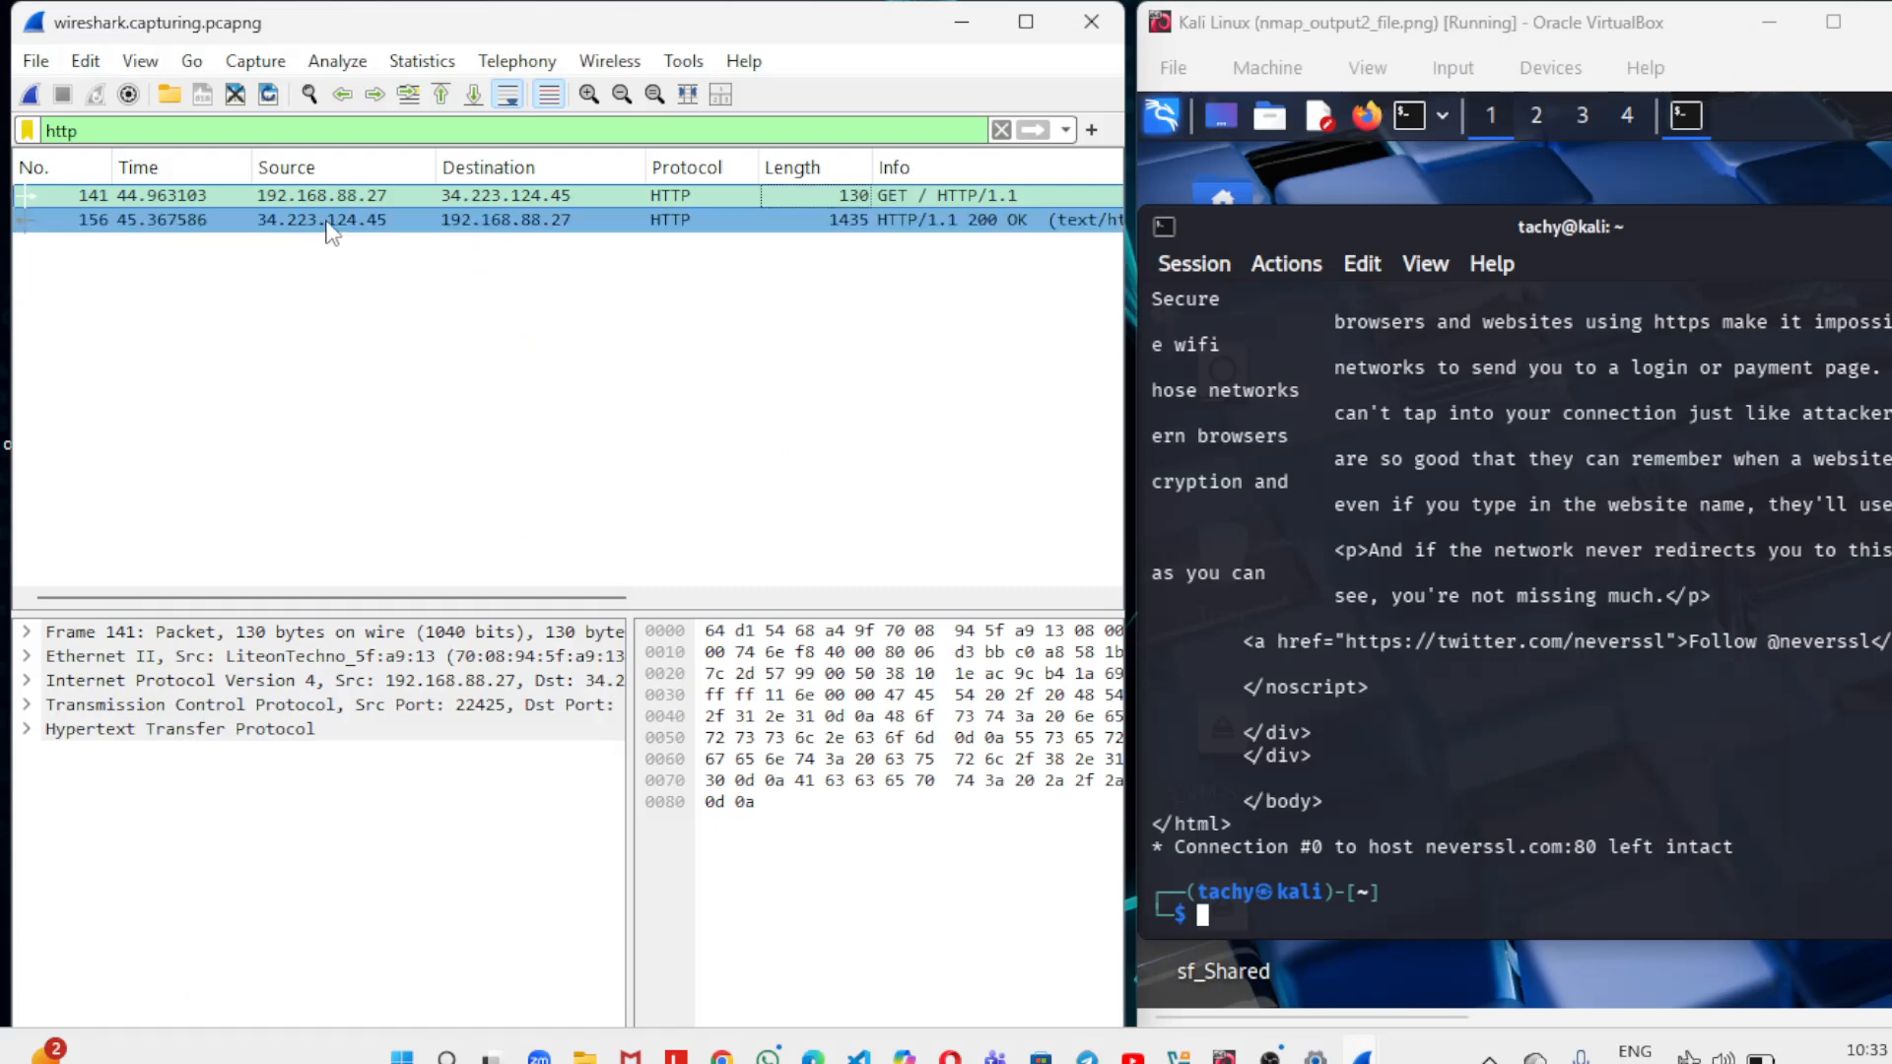
# Examine the HTTP/1.1 200 OK response packet in its own window, and minimize that window.
pyautogui.doubleClick(389, 221)
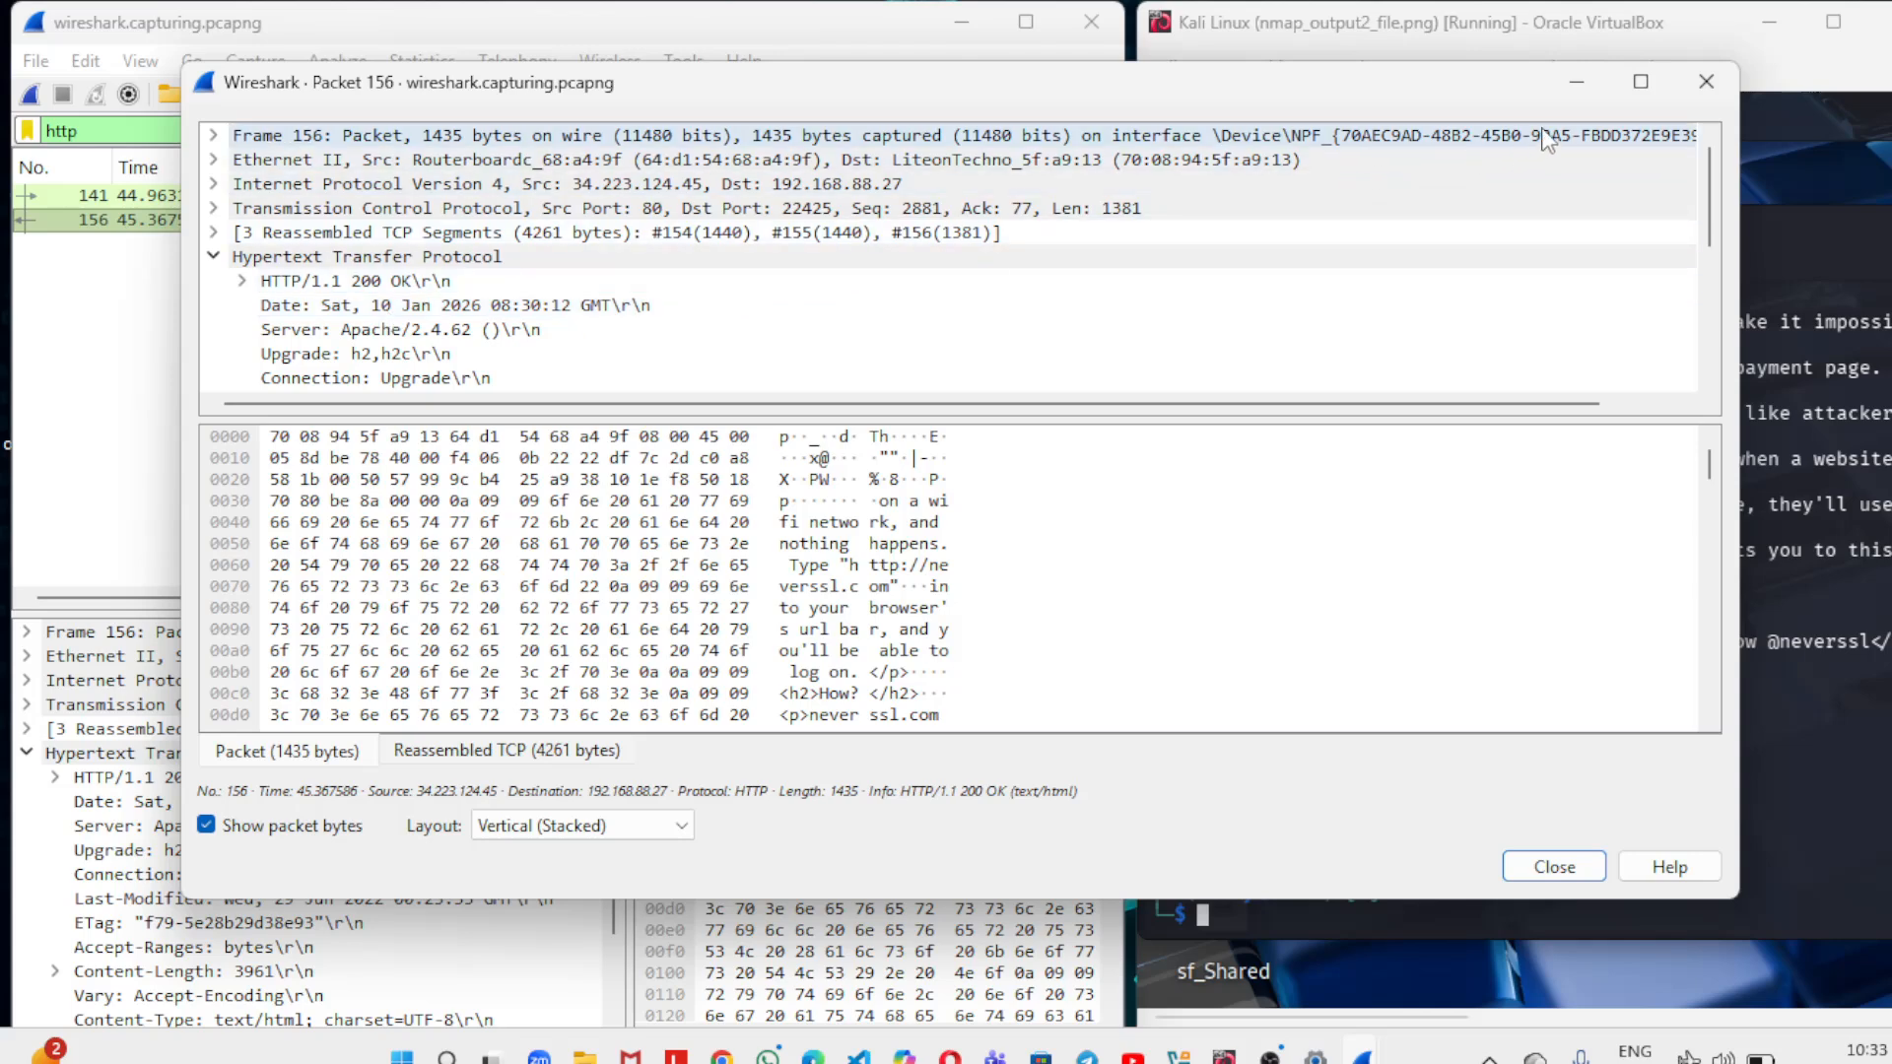
pyautogui.click(739, 458)
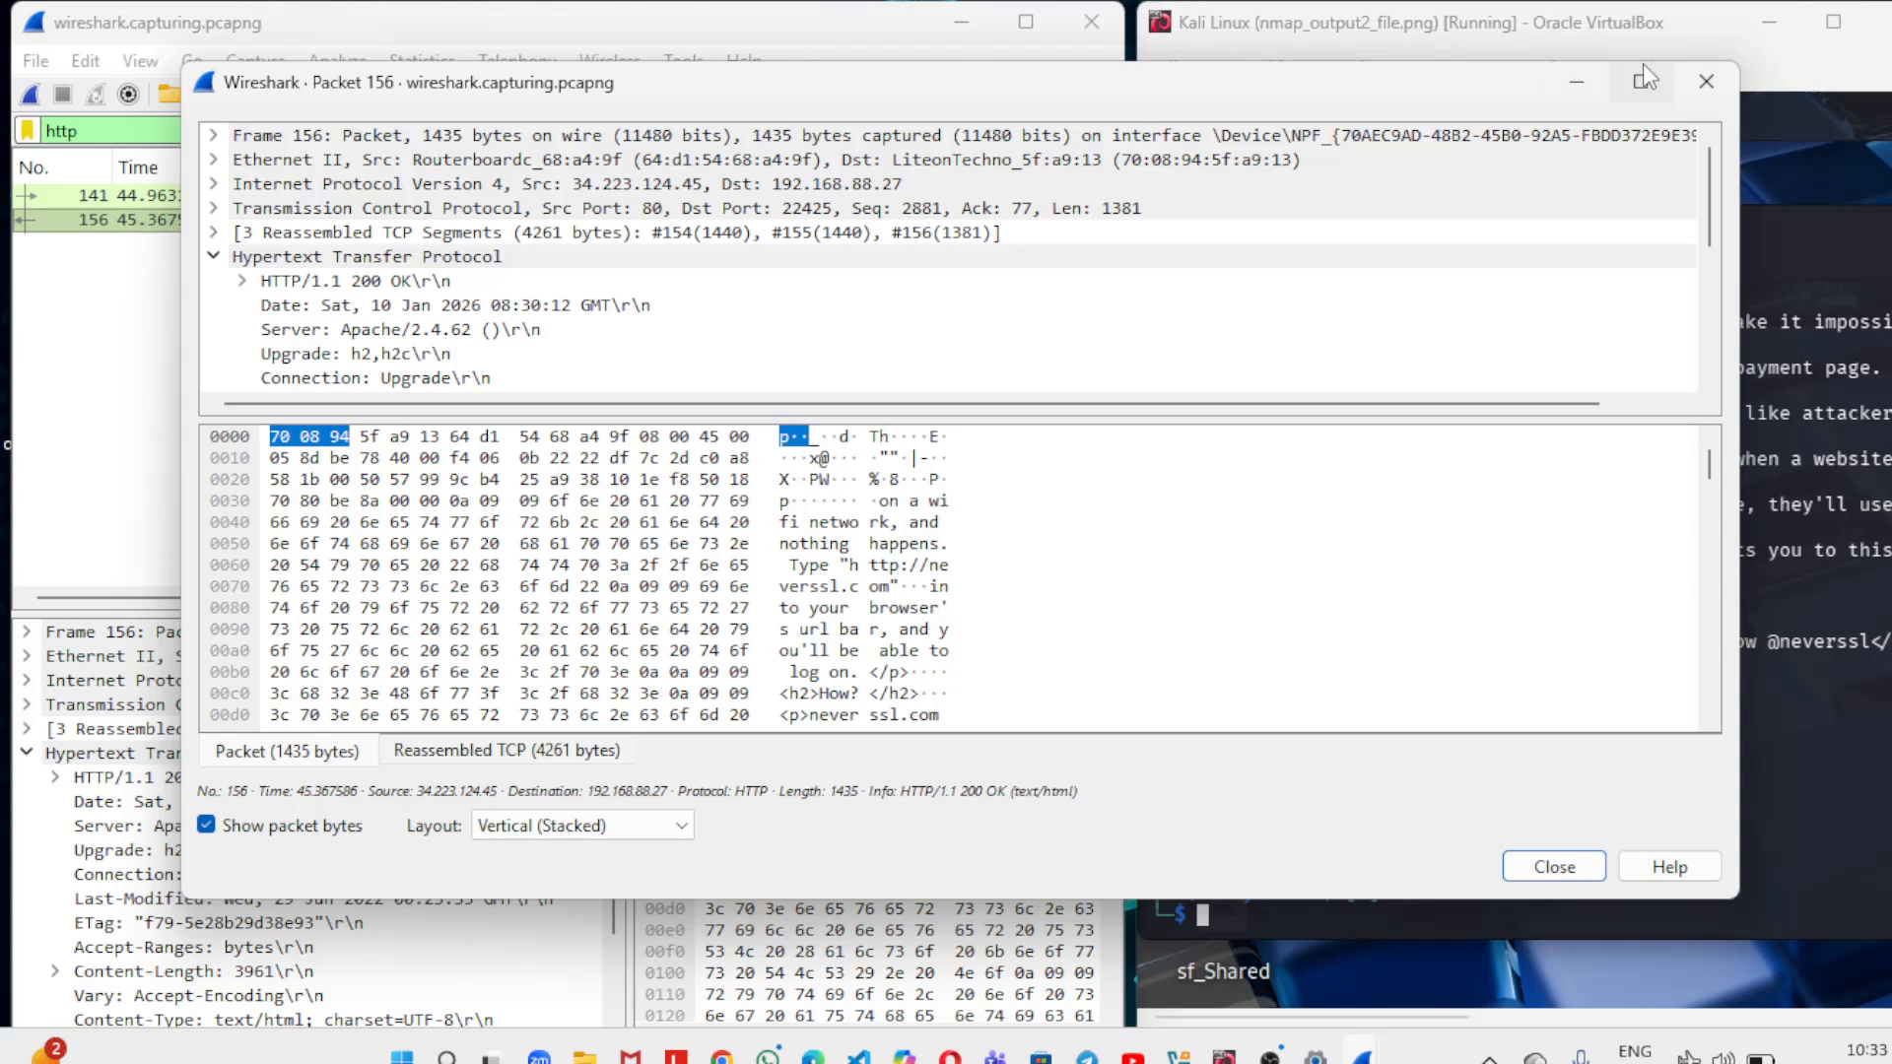
pyautogui.click(1565, 83)
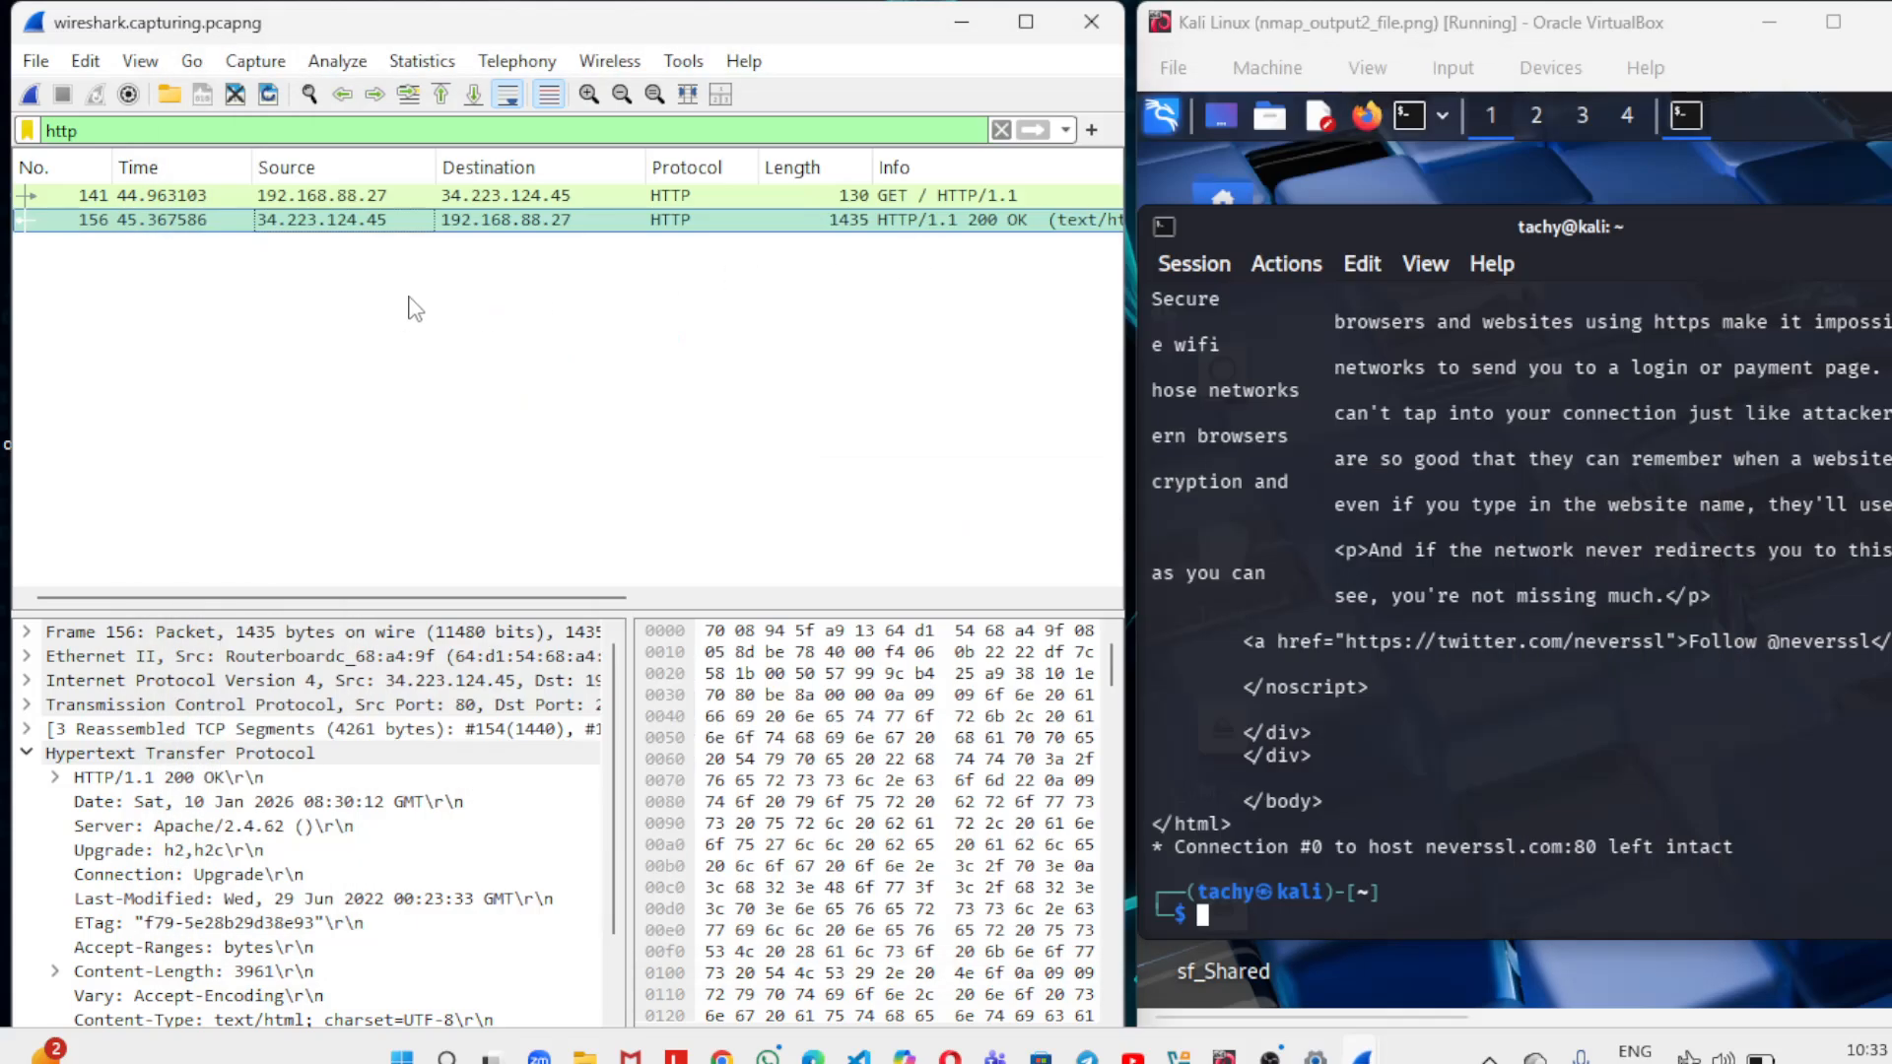
# Follow the TCP stream of the 200 OK response packet to read the conversation, and minimize the stream window.
pyautogui.click(430, 229)
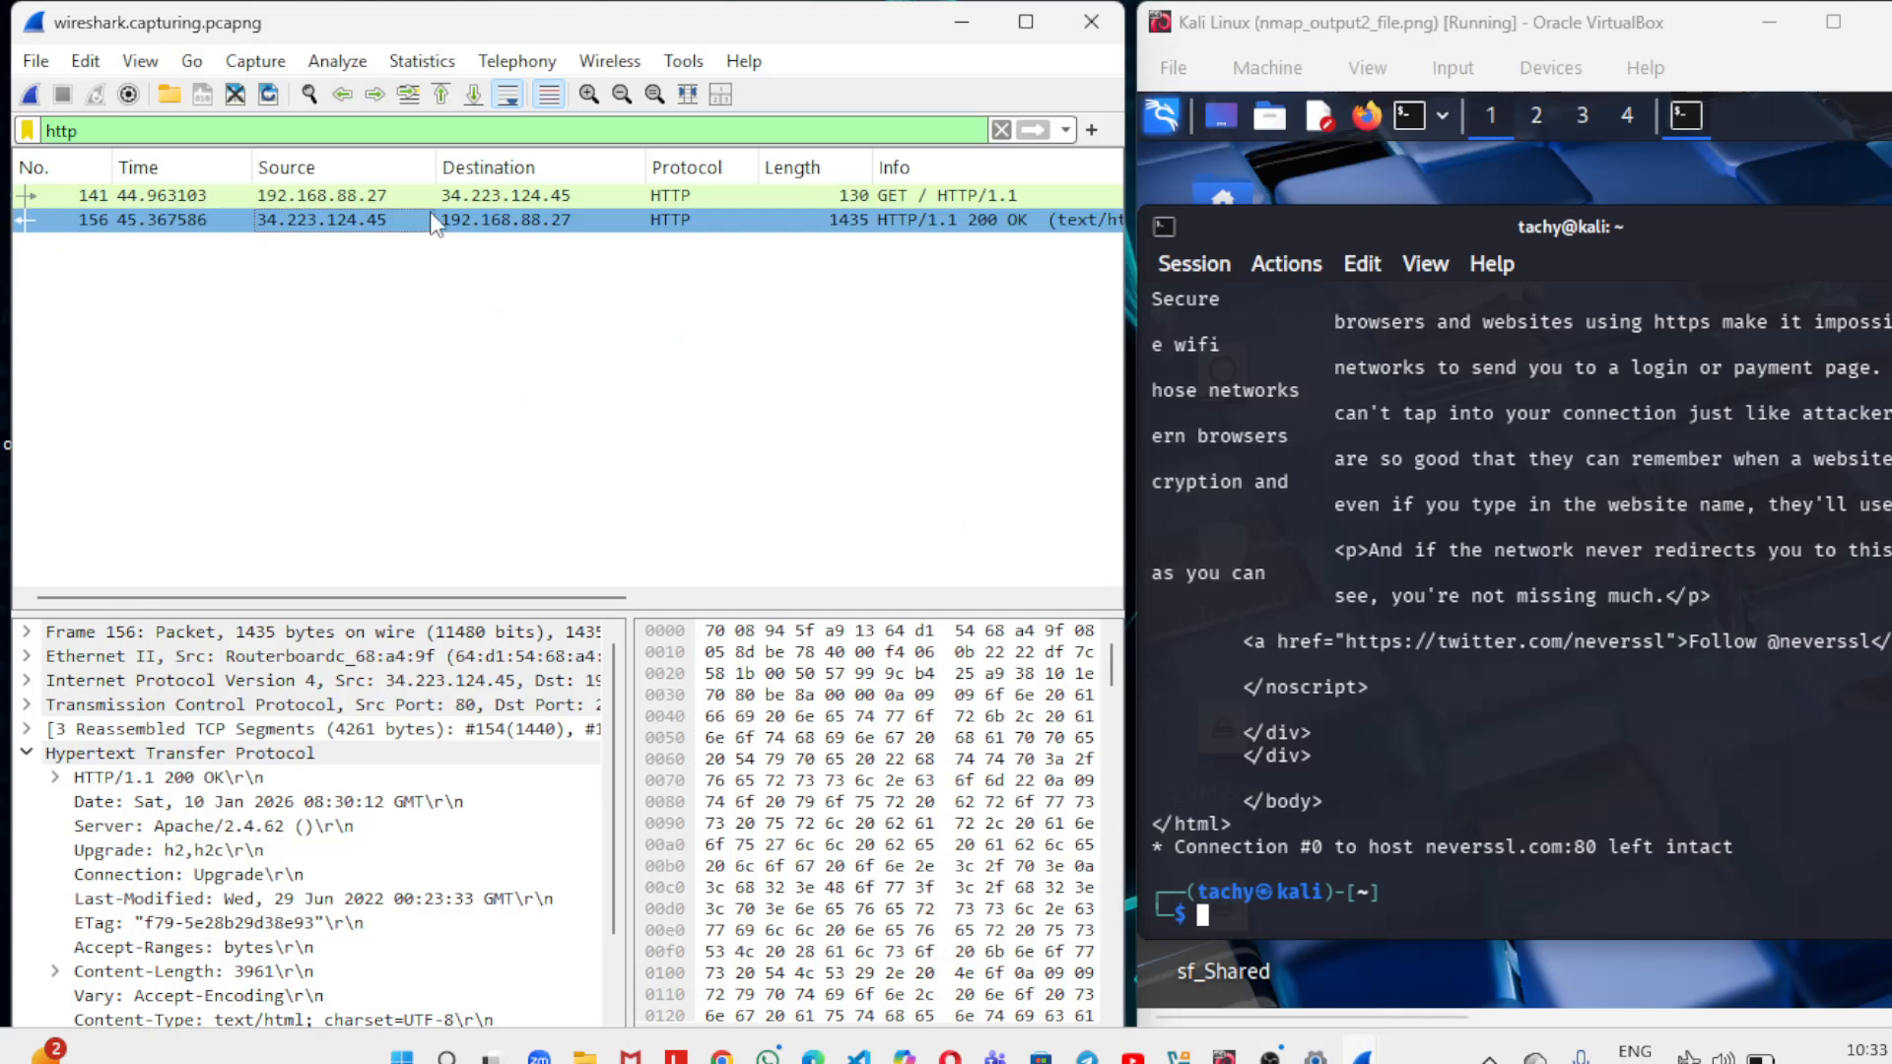
pyautogui.rightClick(433, 224)
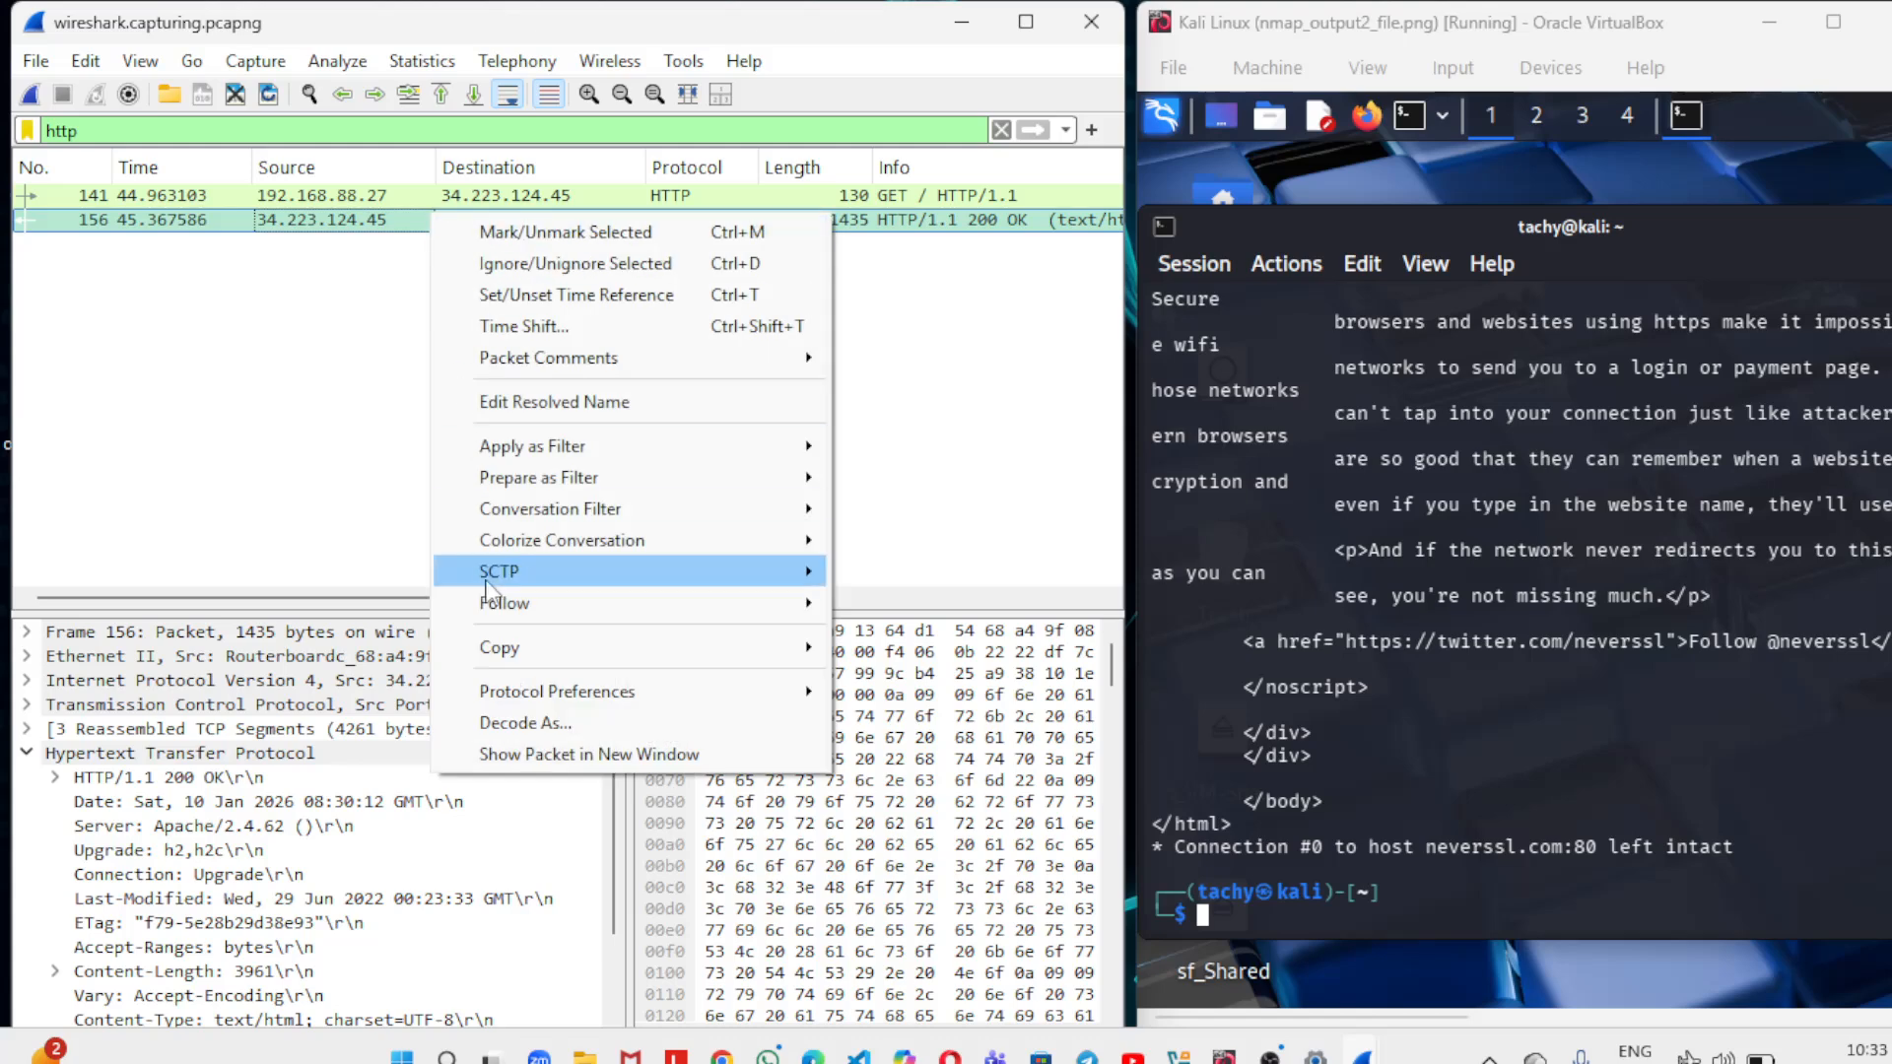
pyautogui.moveTo(571, 596)
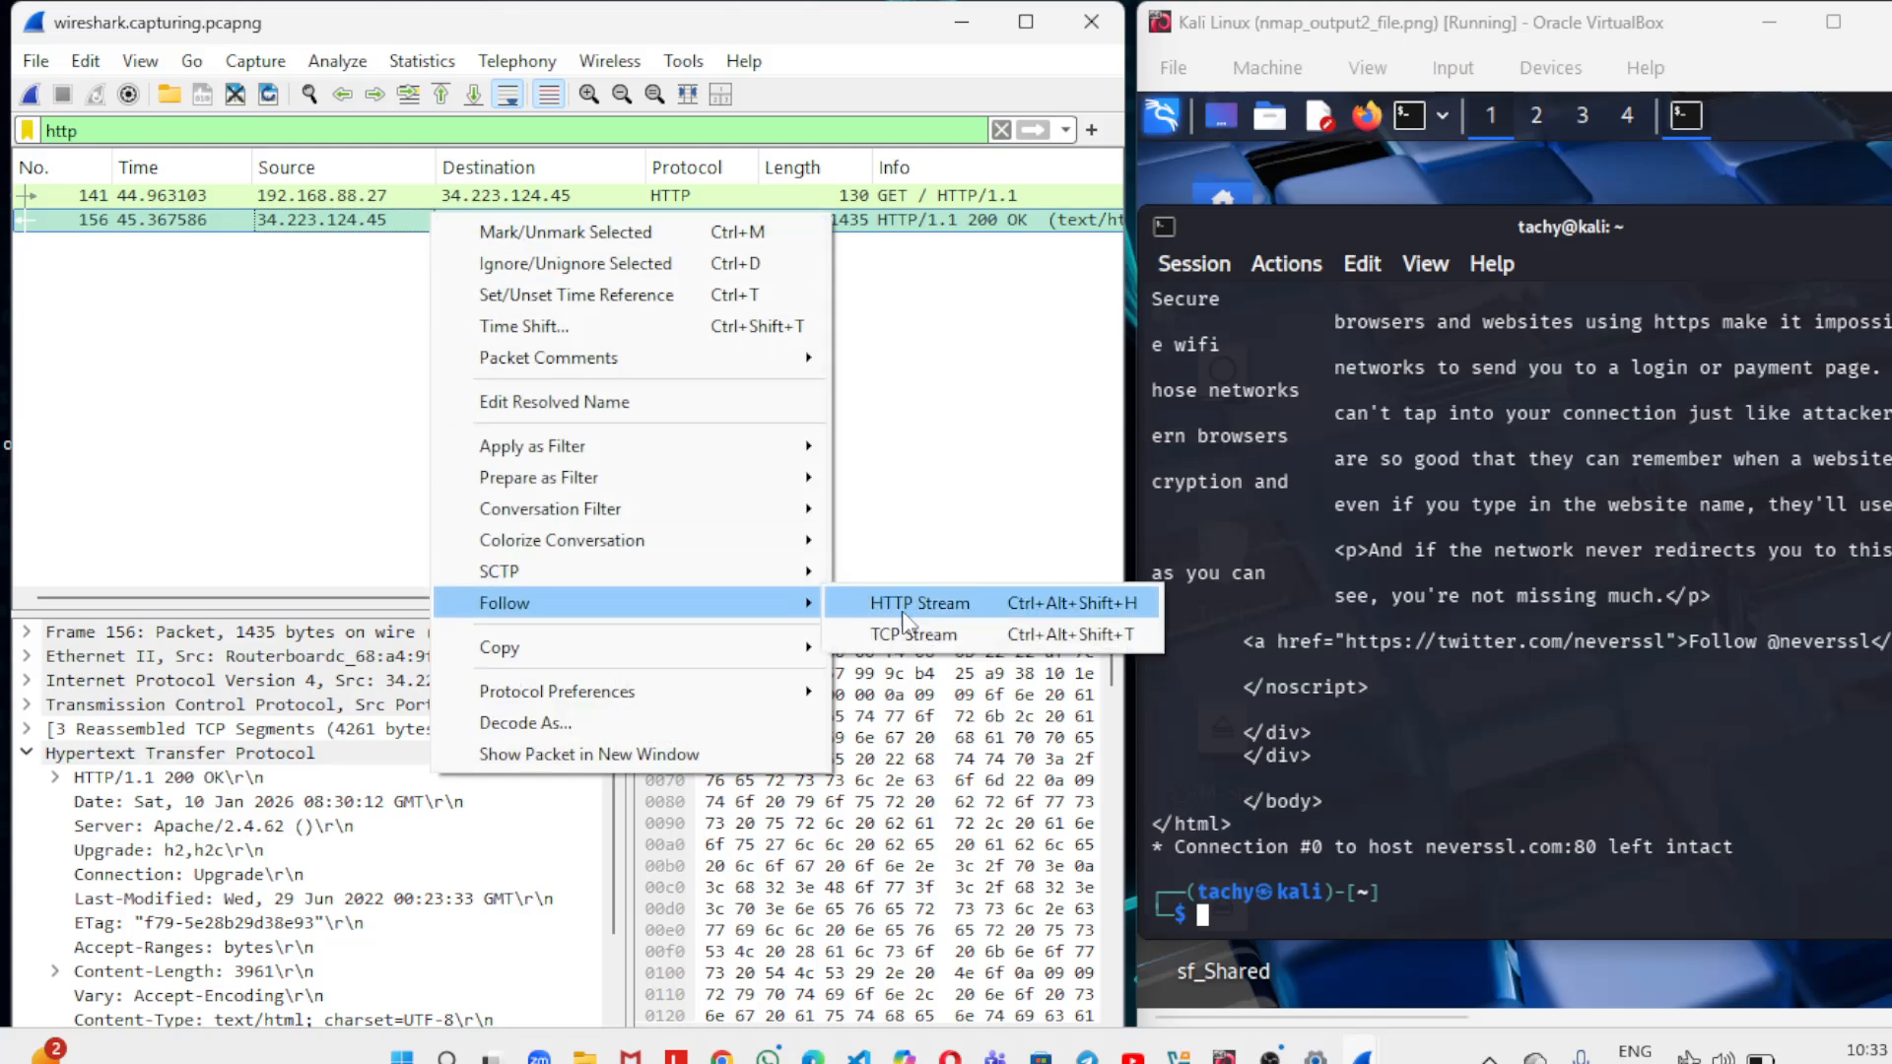
pyautogui.click(915, 635)
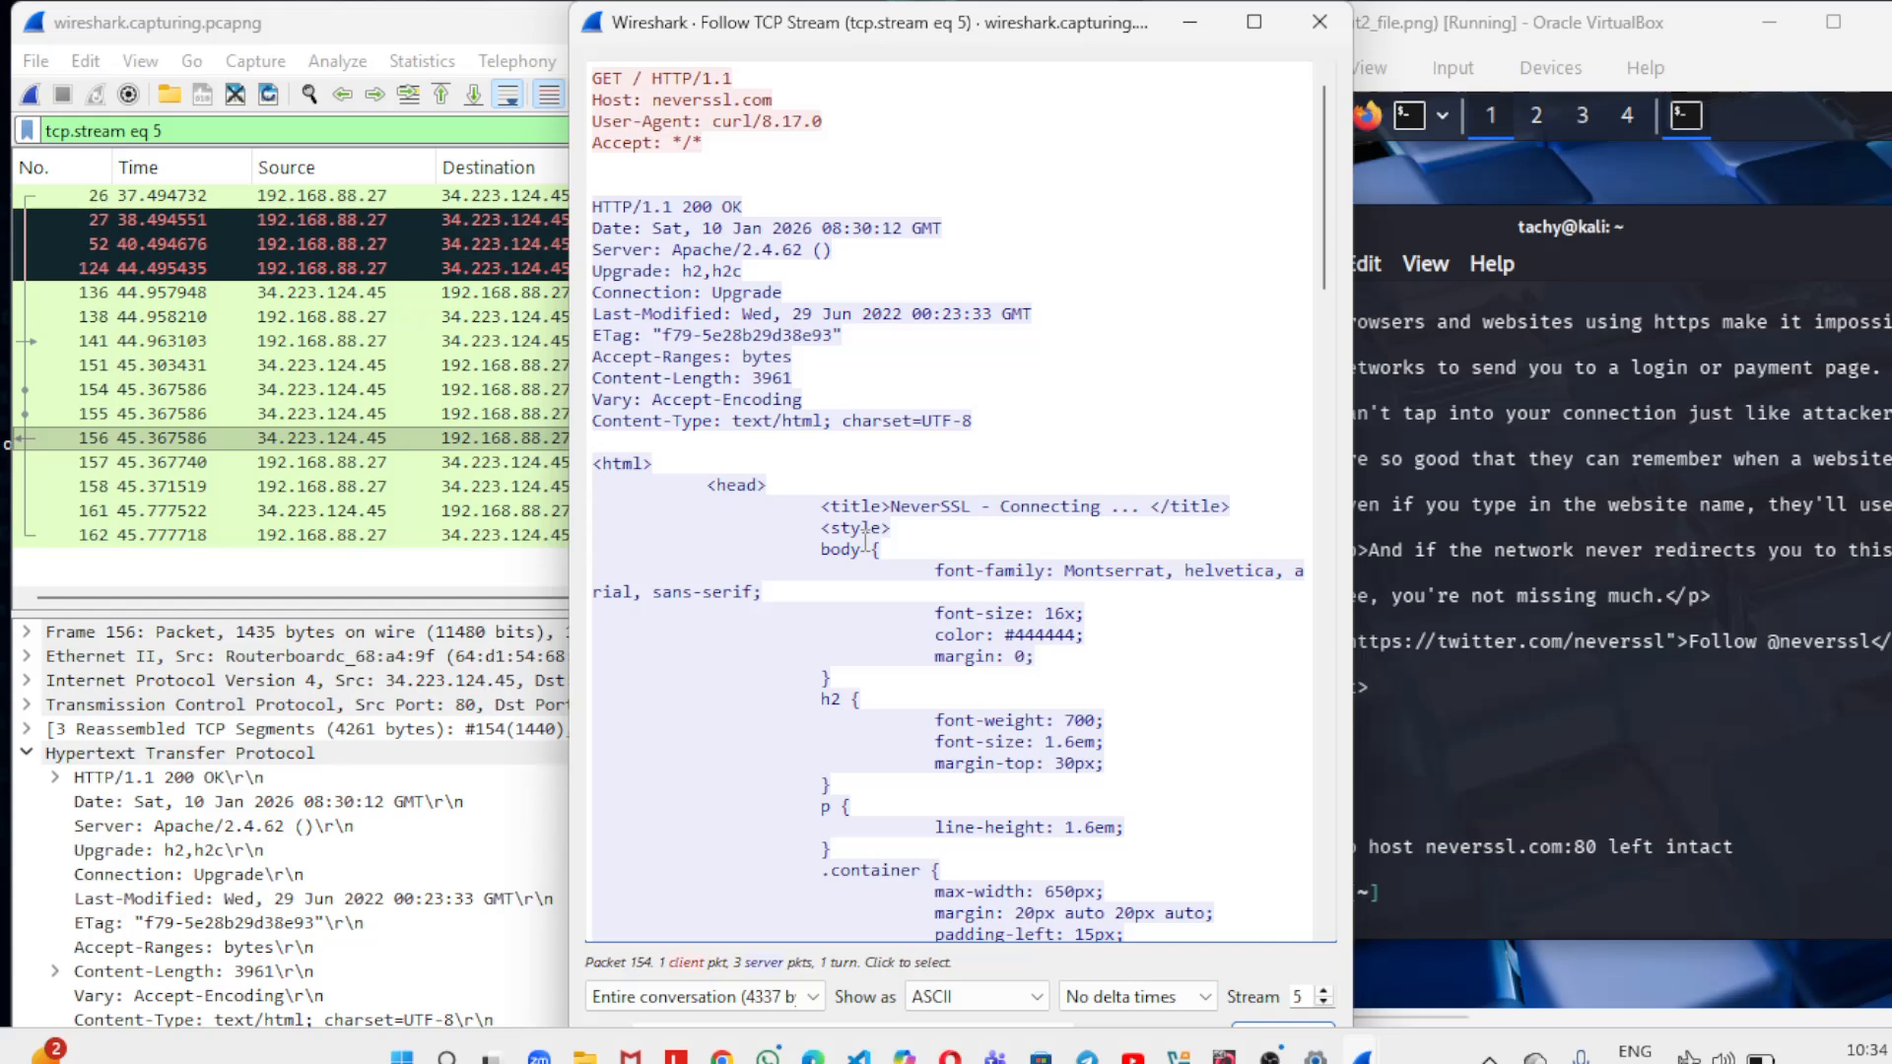
pyautogui.click(1199, 32)
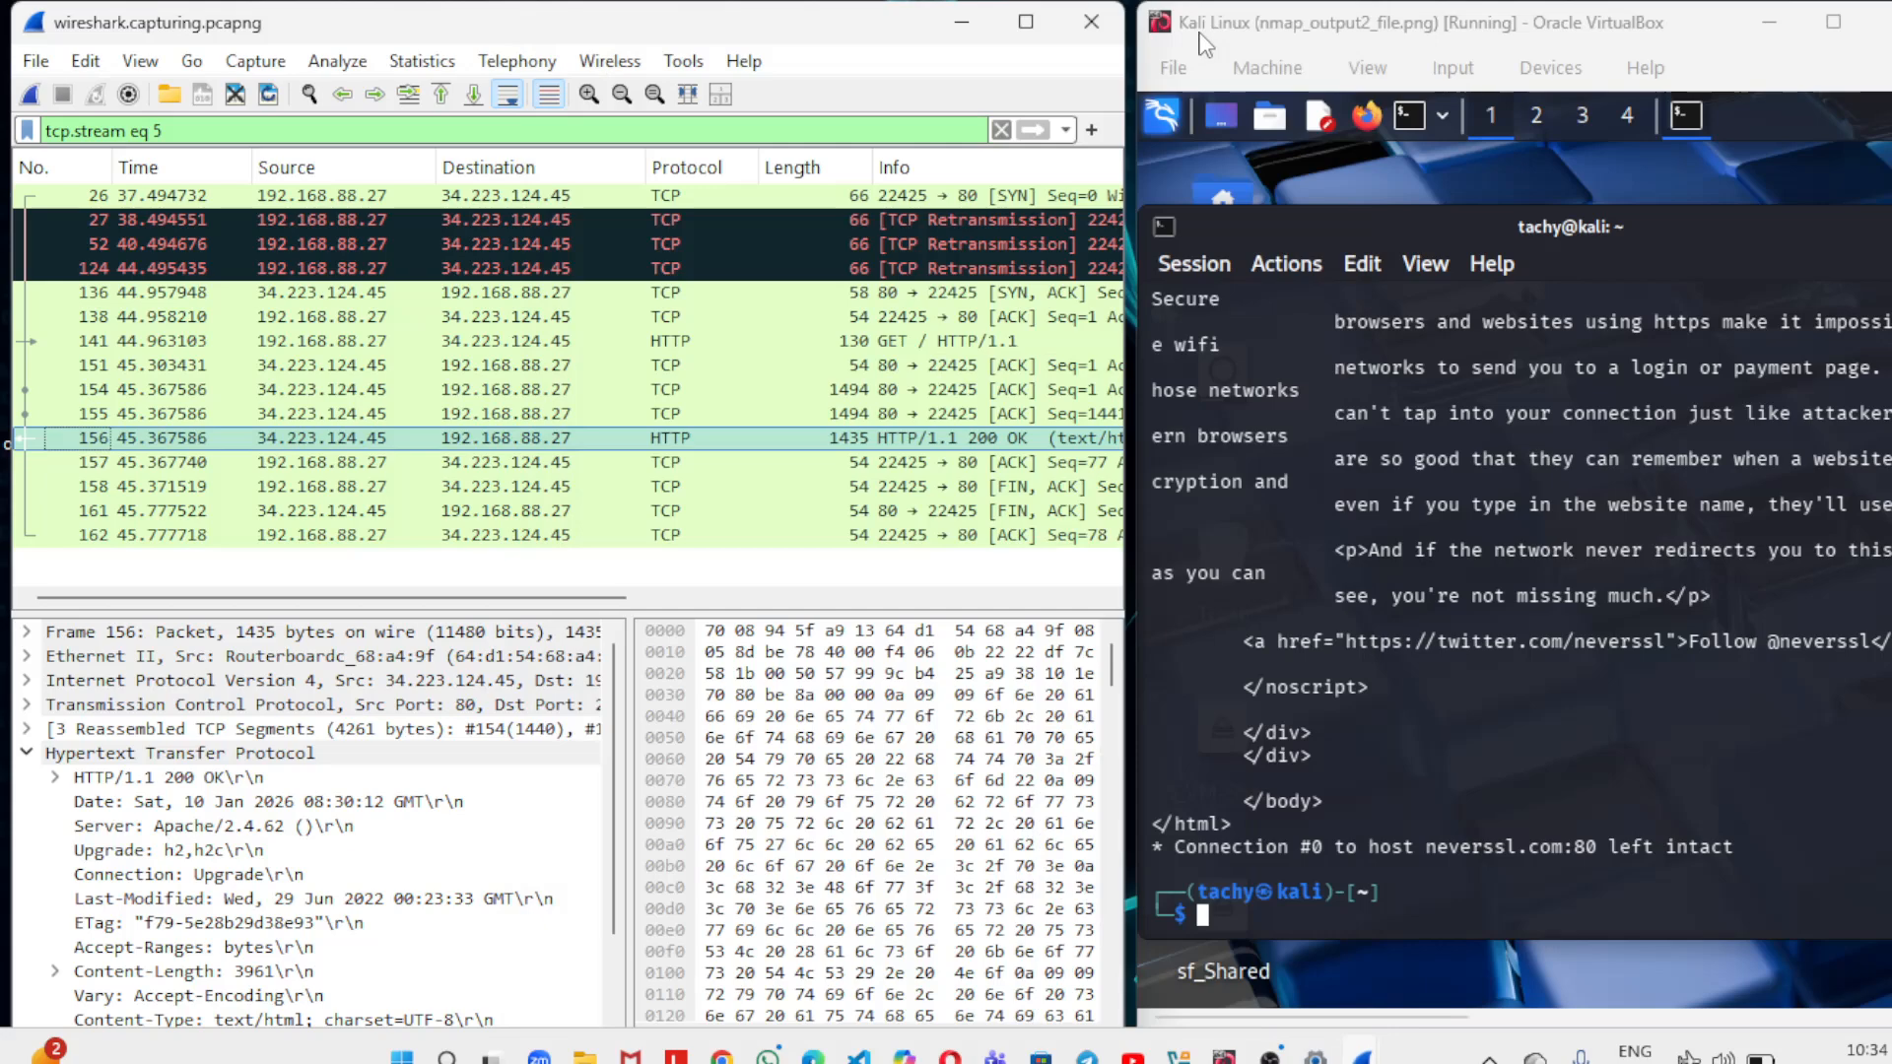